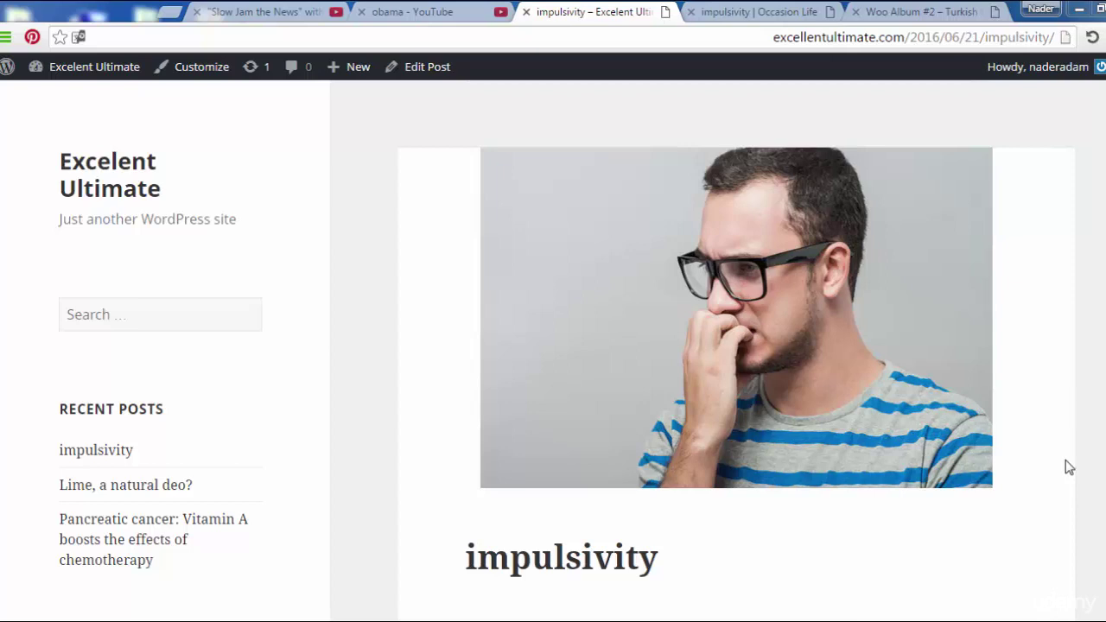
Create a new post from the site's dashboard and title it "New Galleries"
mouse_move(98, 81)
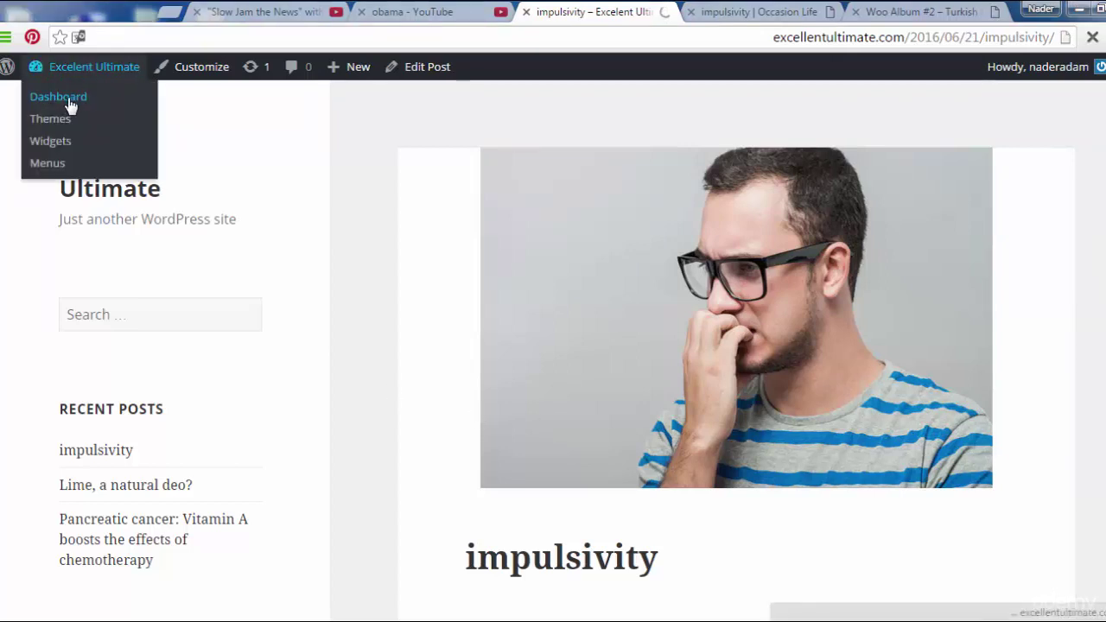
left_click(71, 104)
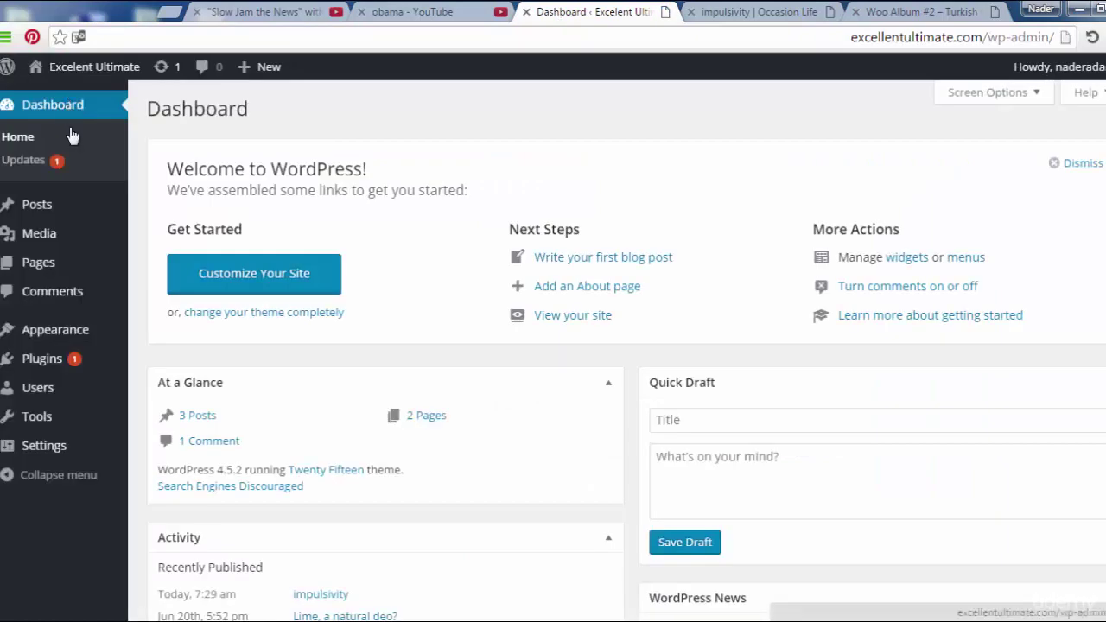
mouse_move(84, 327)
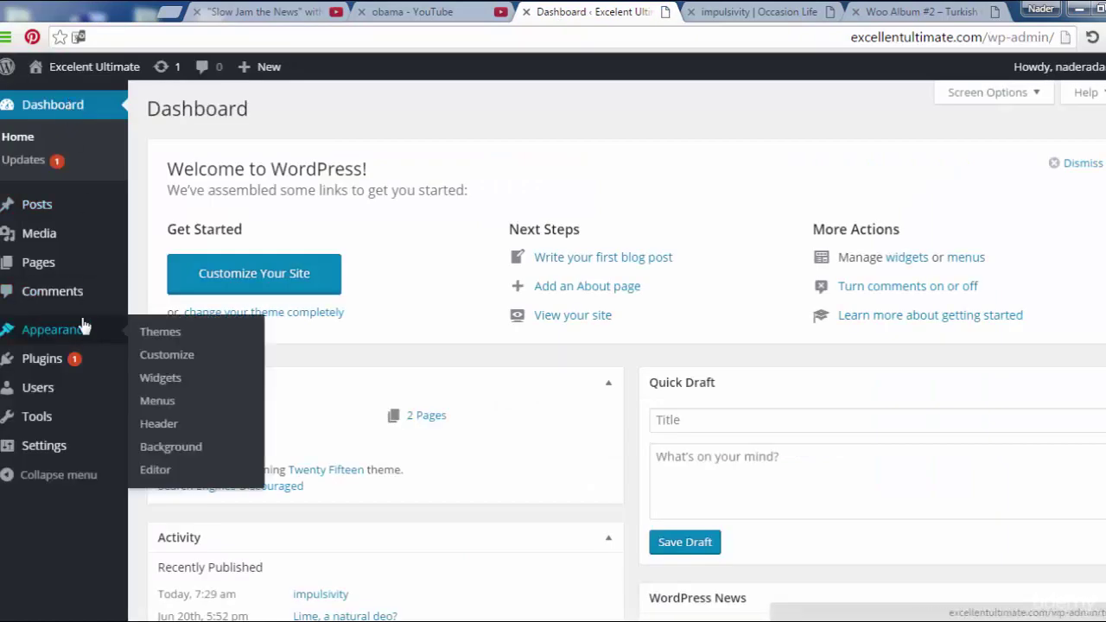
left_click(52, 207)
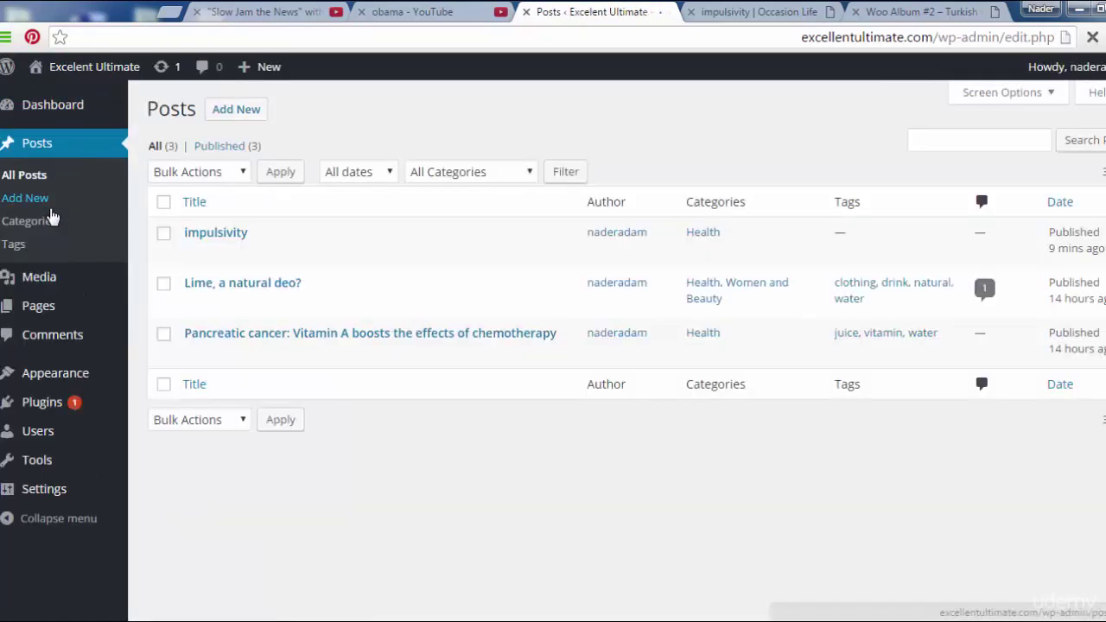
left_click(250, 110)
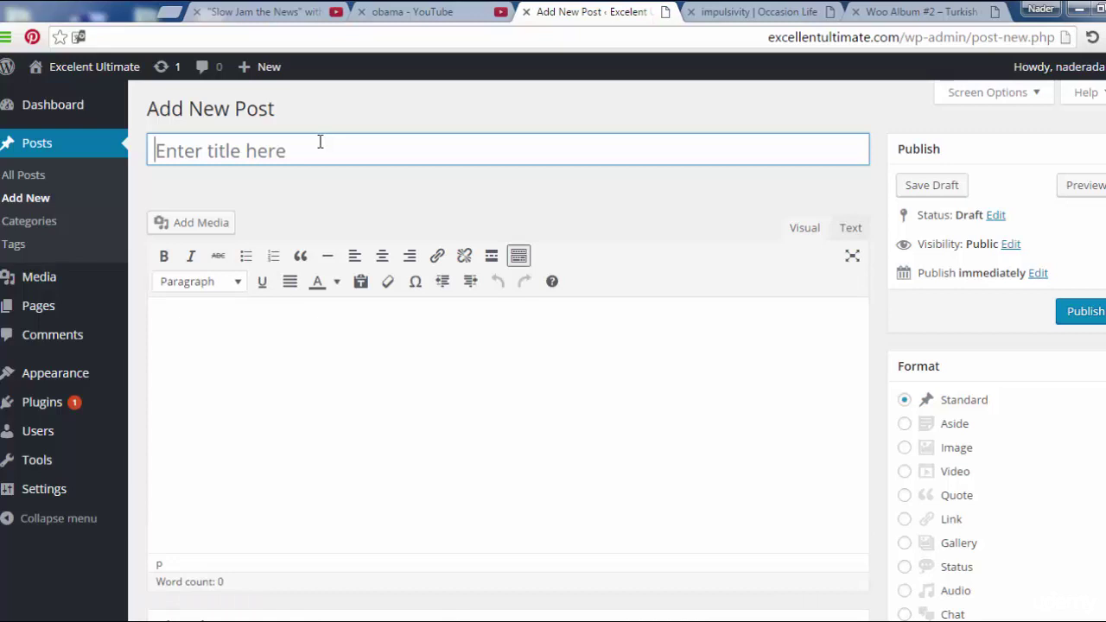
type("New Galleries")
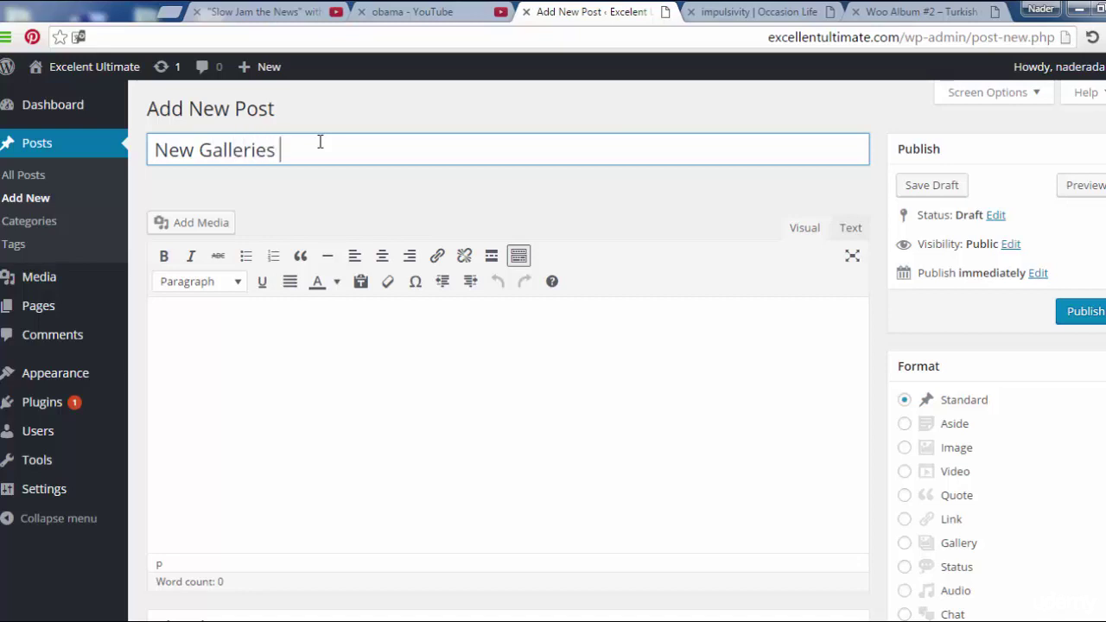
left_click(386, 342)
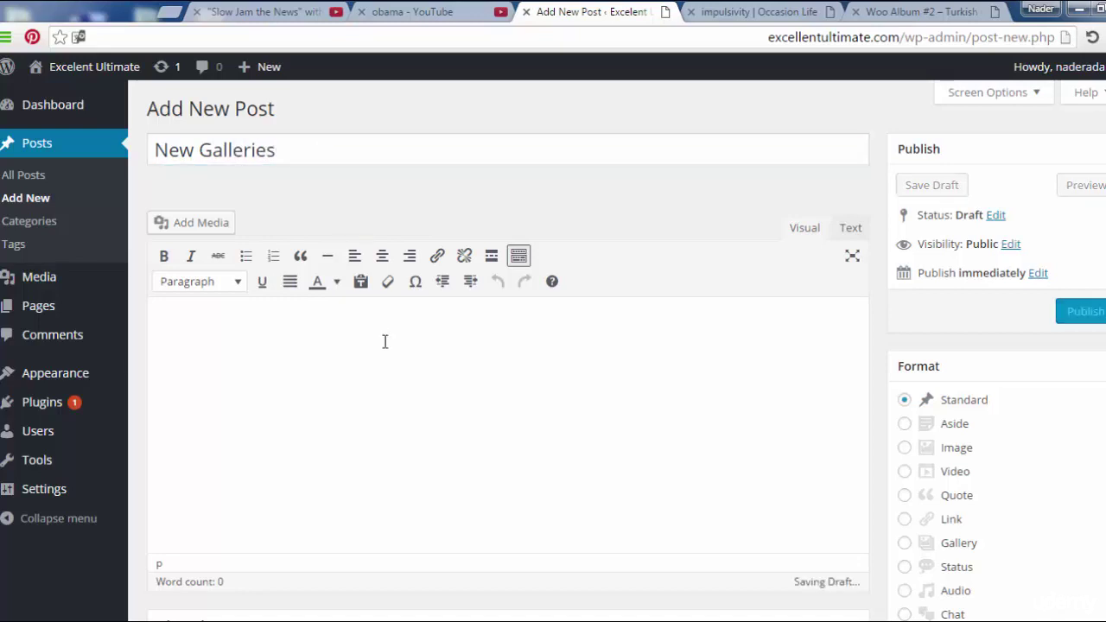
Open the file chooser for uploading media files to the new post
left_click(200, 230)
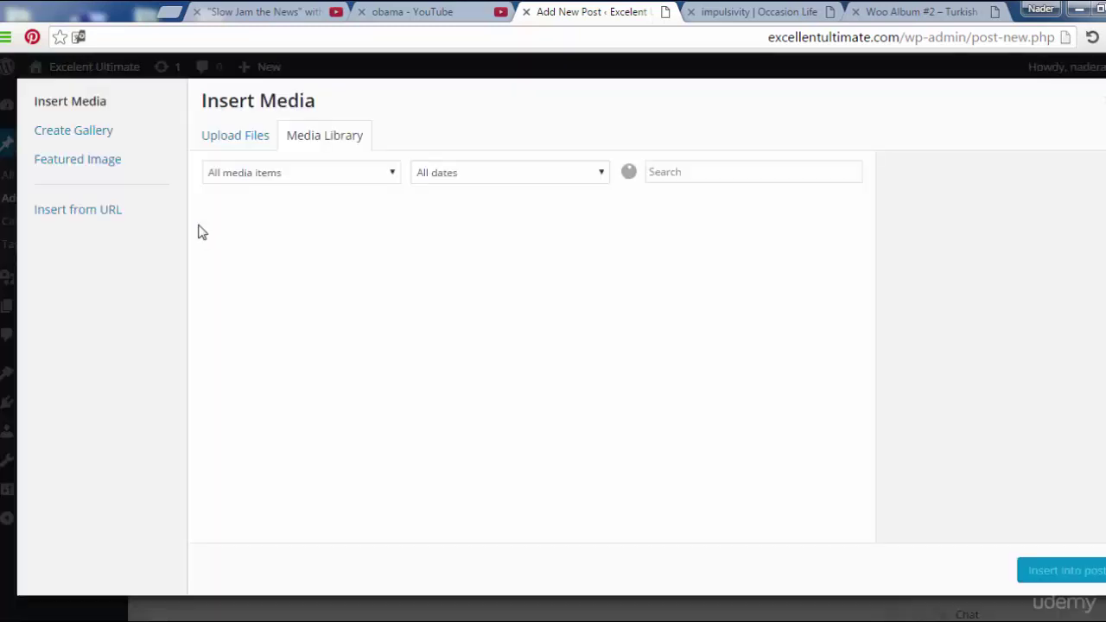
left_click(254, 139)
left_click(681, 365)
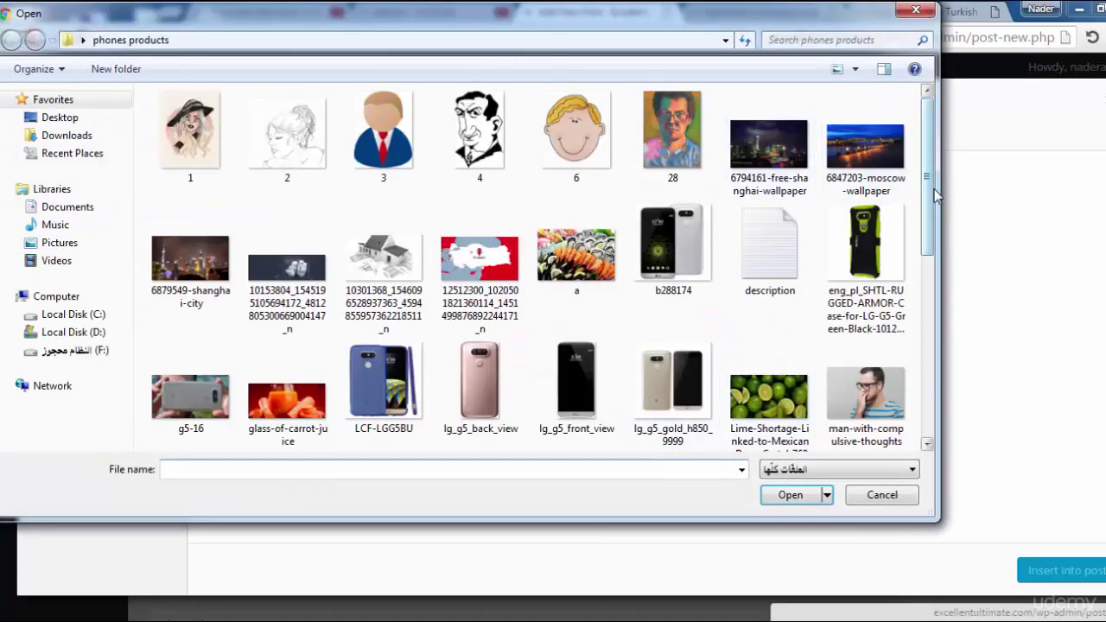
mouse_move(933, 198)
left_mouse_down()
mouse_move(936, 361)
mouse_move(933, 186)
left_mouse_up()
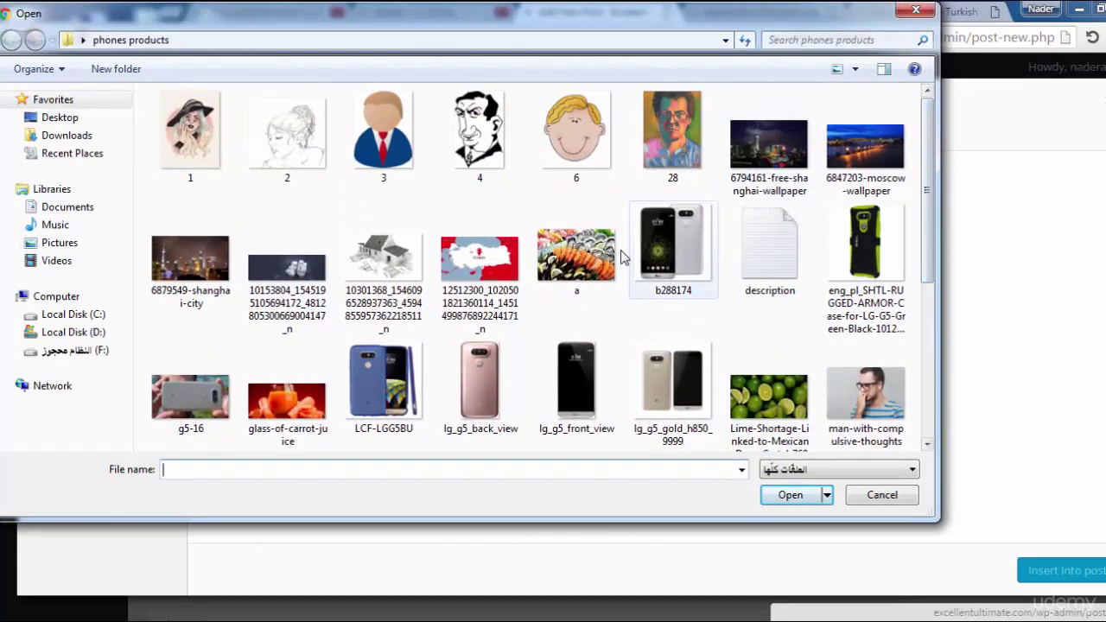
left_click(594, 253)
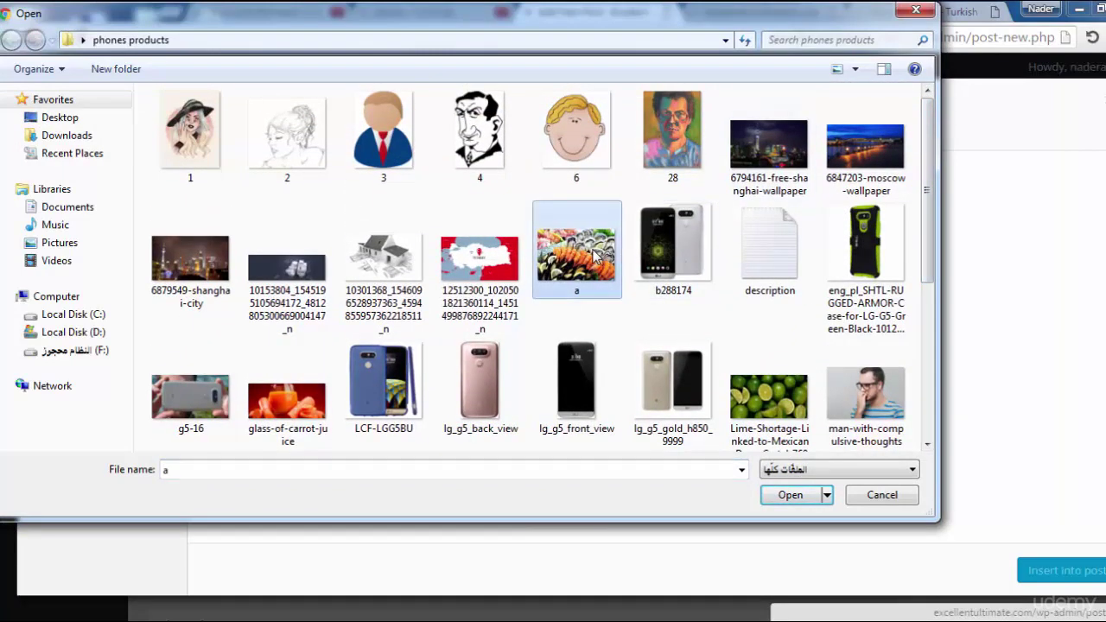
left_click(291, 406, "ctrl")
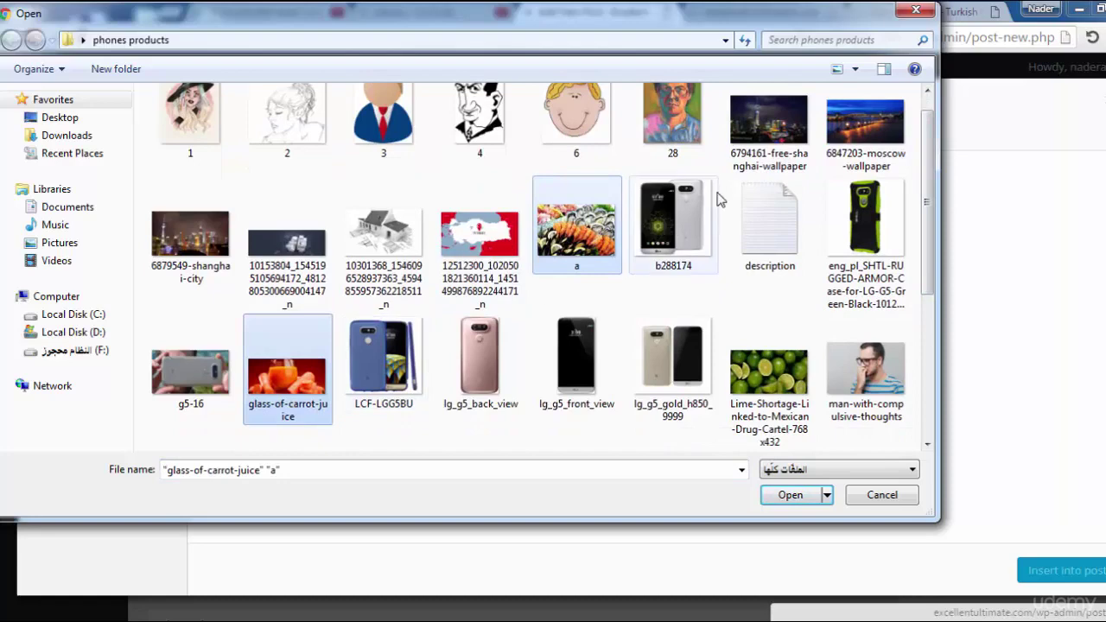
left_click(854, 129)
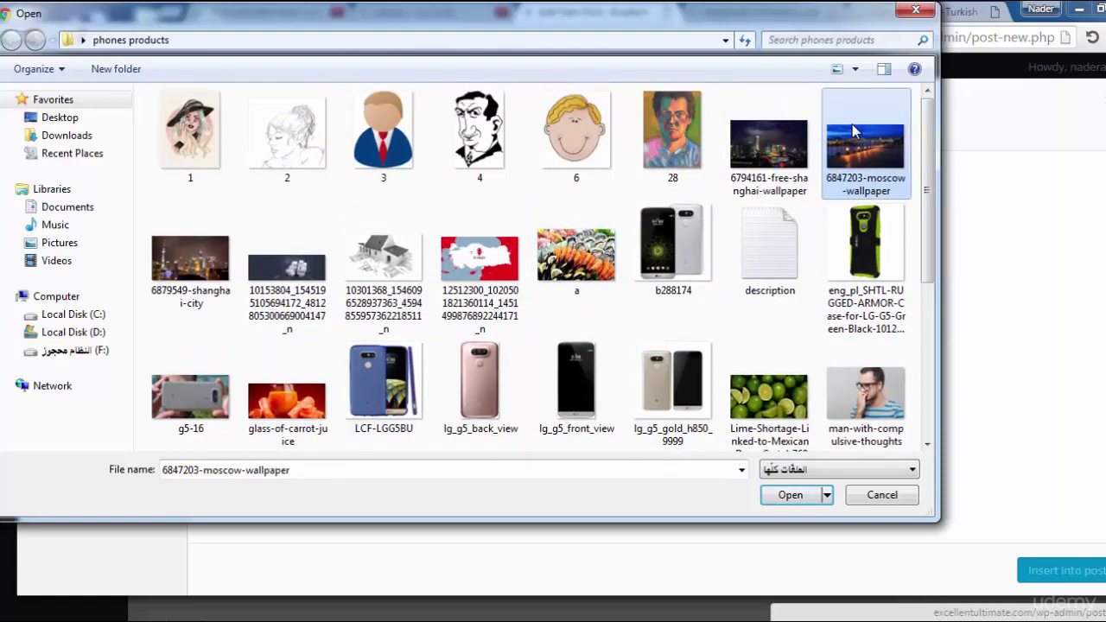
left_click(763, 149, "ctrl")
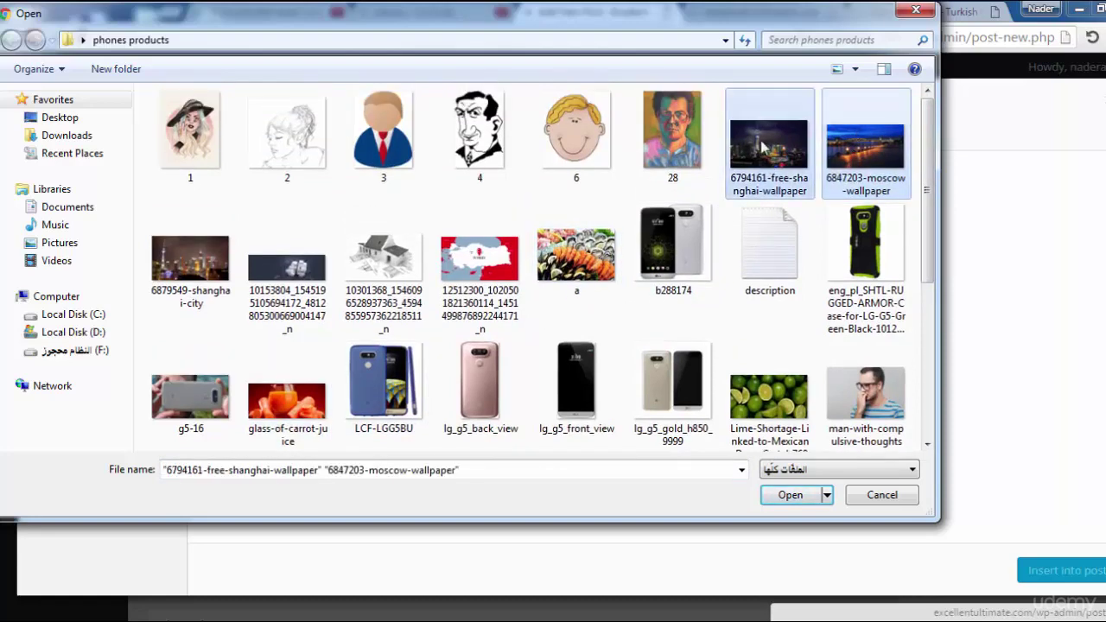
left_click(717, 173)
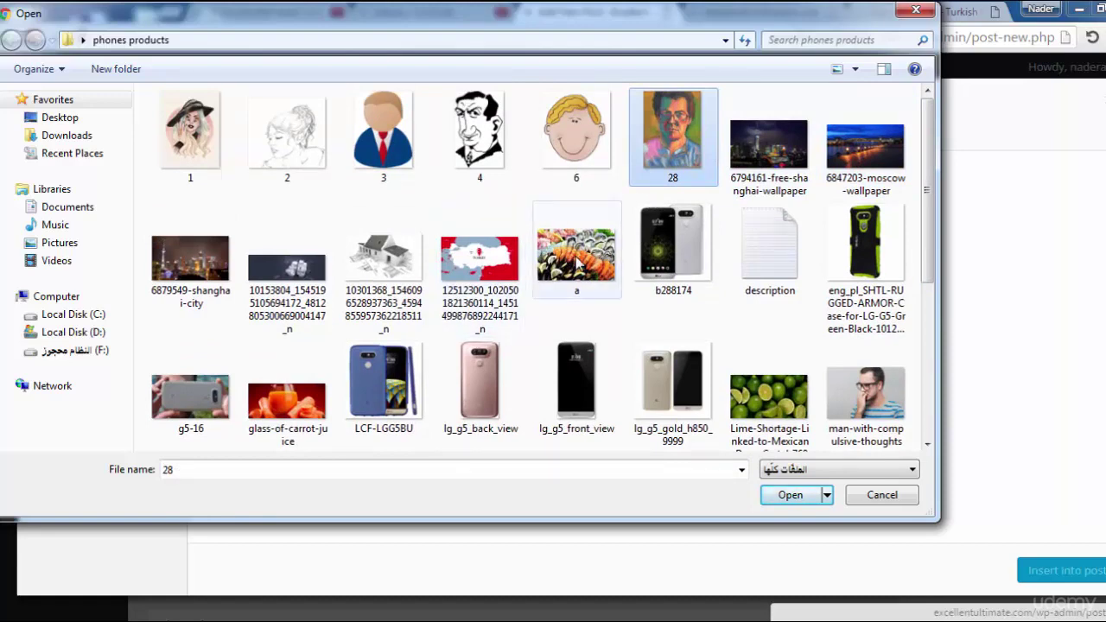
Upload the images a, glass-of-carrot-juice, Lime-Shortage-Linked-to-Mexican-Drug-Cartel-768x432 and man-with-compulsive-thoughts together to the media library
left_click(575, 255)
left_click(320, 383, "ctrl")
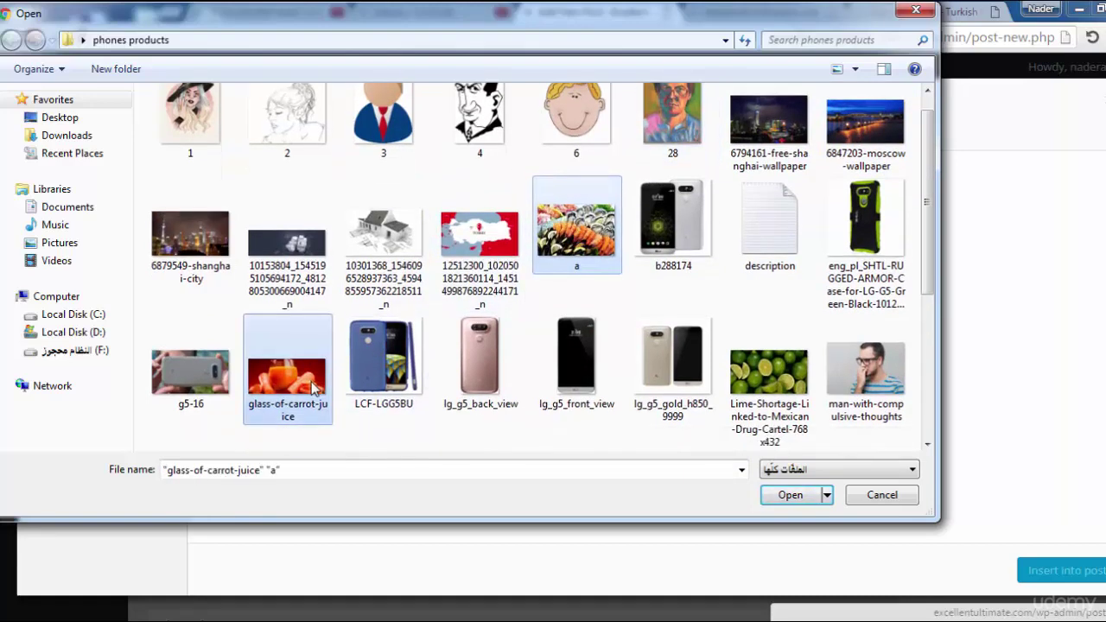
left_click(789, 393, "ctrl")
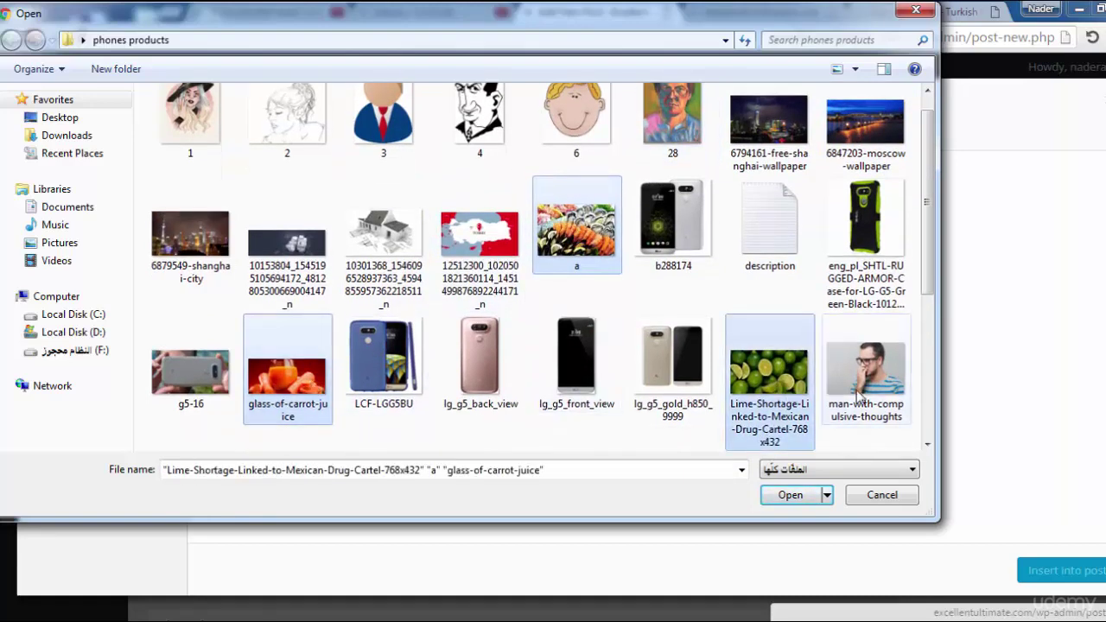
left_click(886, 389, "ctrl")
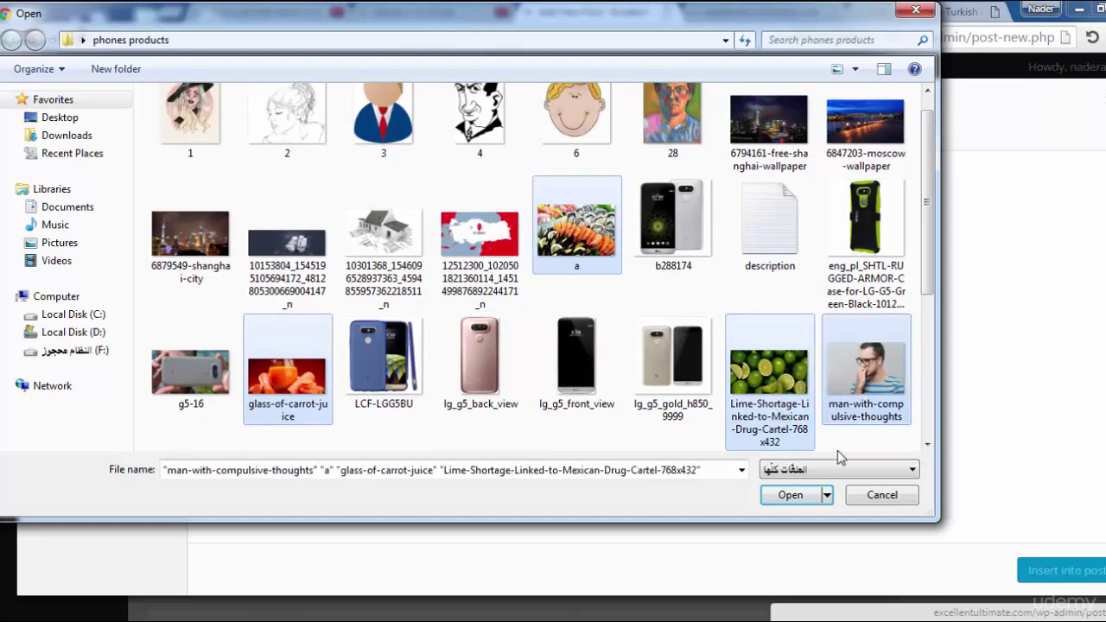
left_click(795, 494)
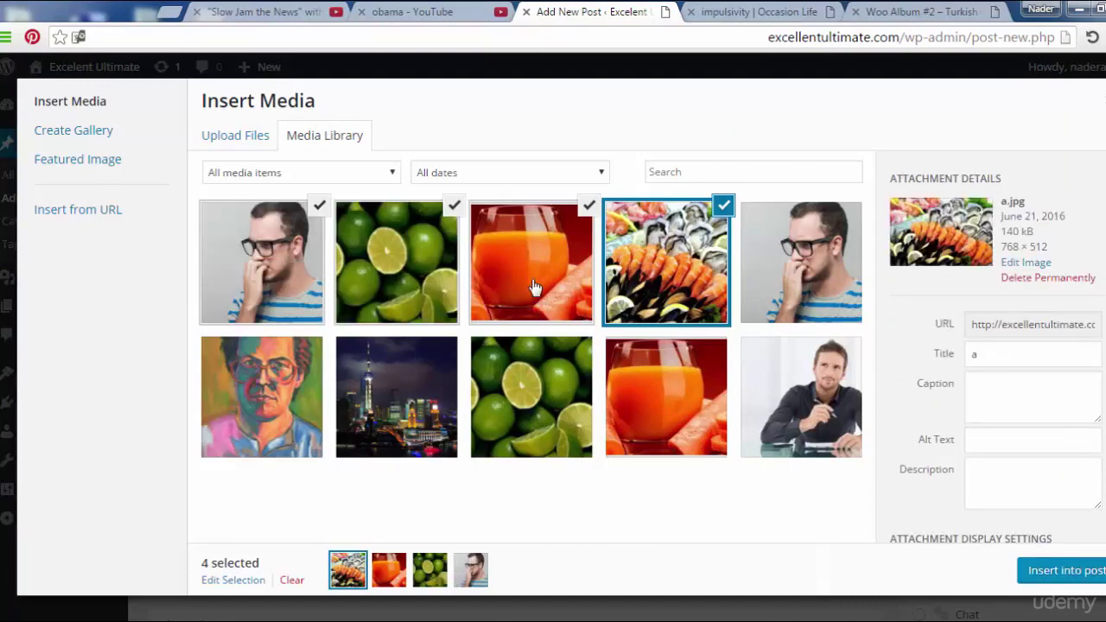
Deselect all four newly uploaded images in the media library
left_click(533, 287)
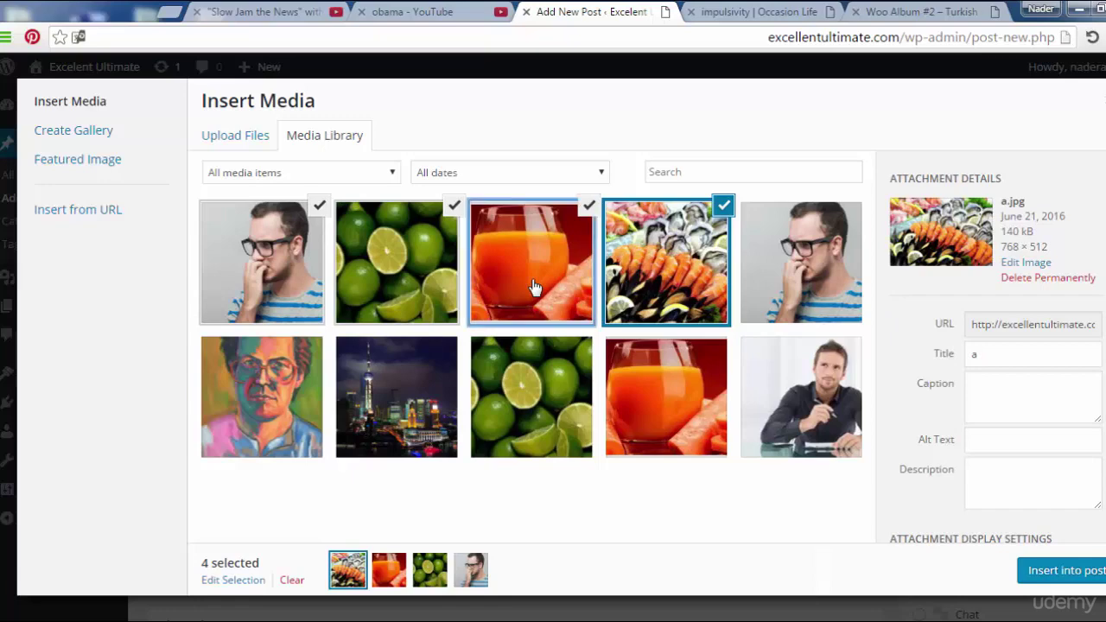
left_click(442, 273)
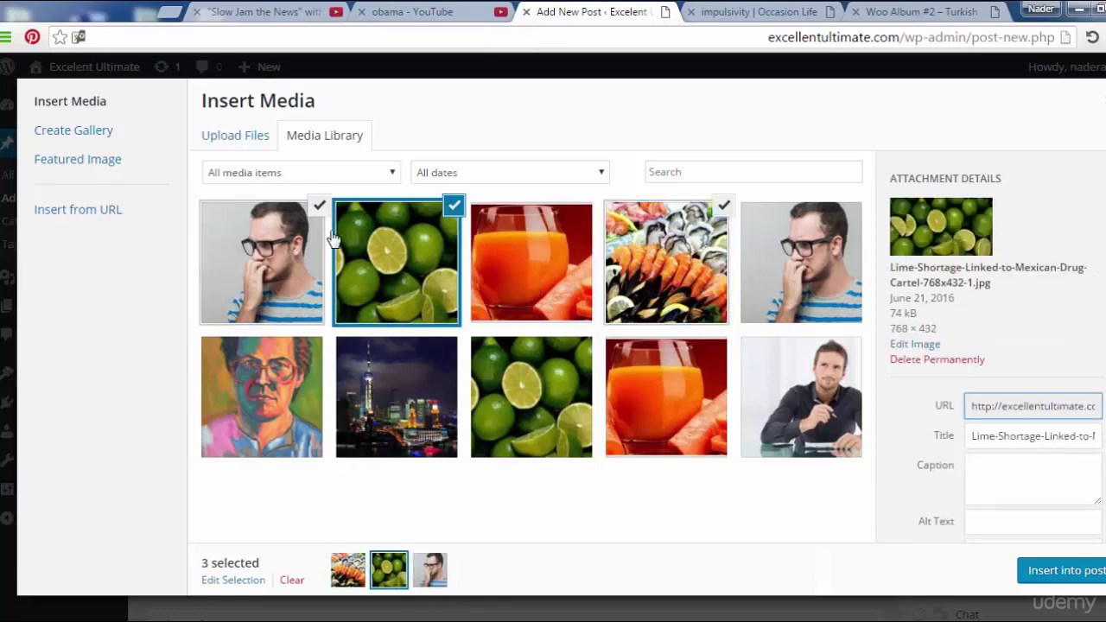
left_click(293, 242)
left_click(453, 205)
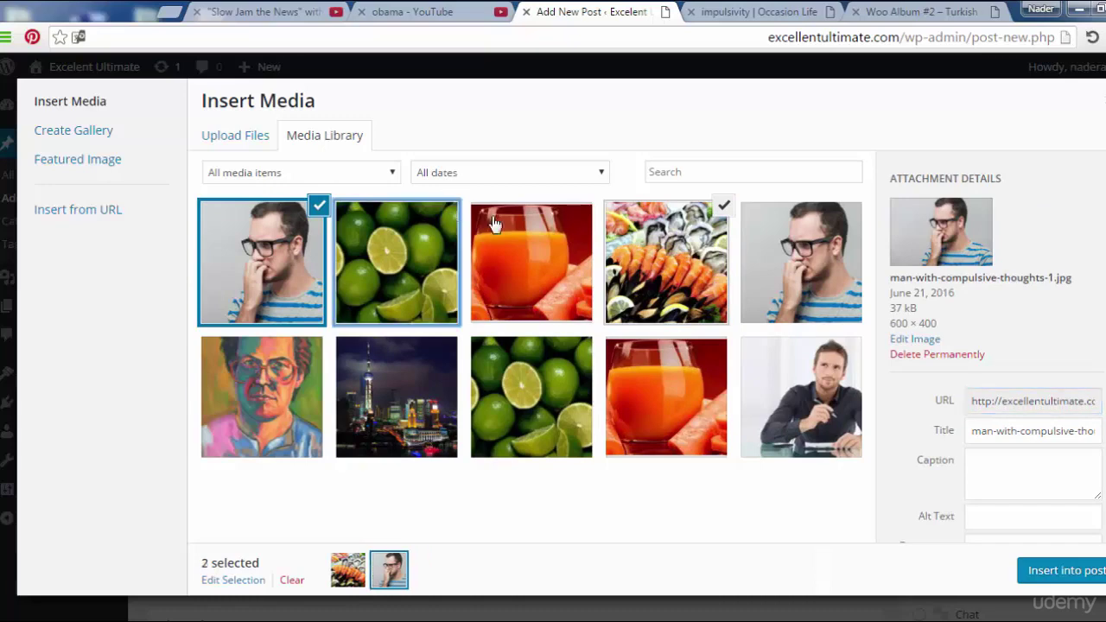
left_click(723, 206)
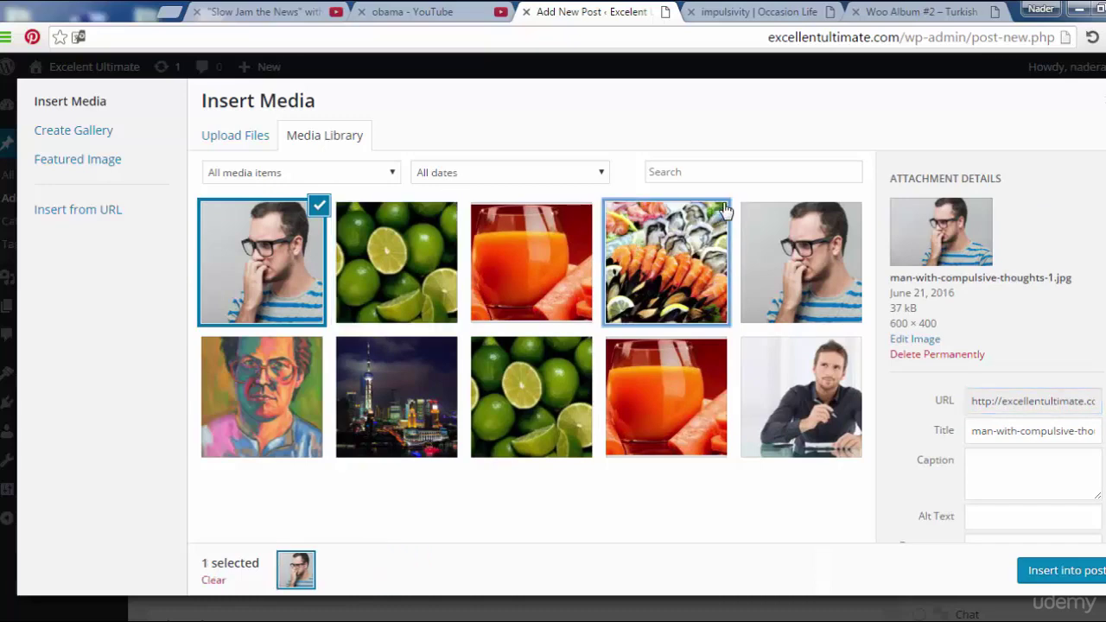
left_click(319, 206)
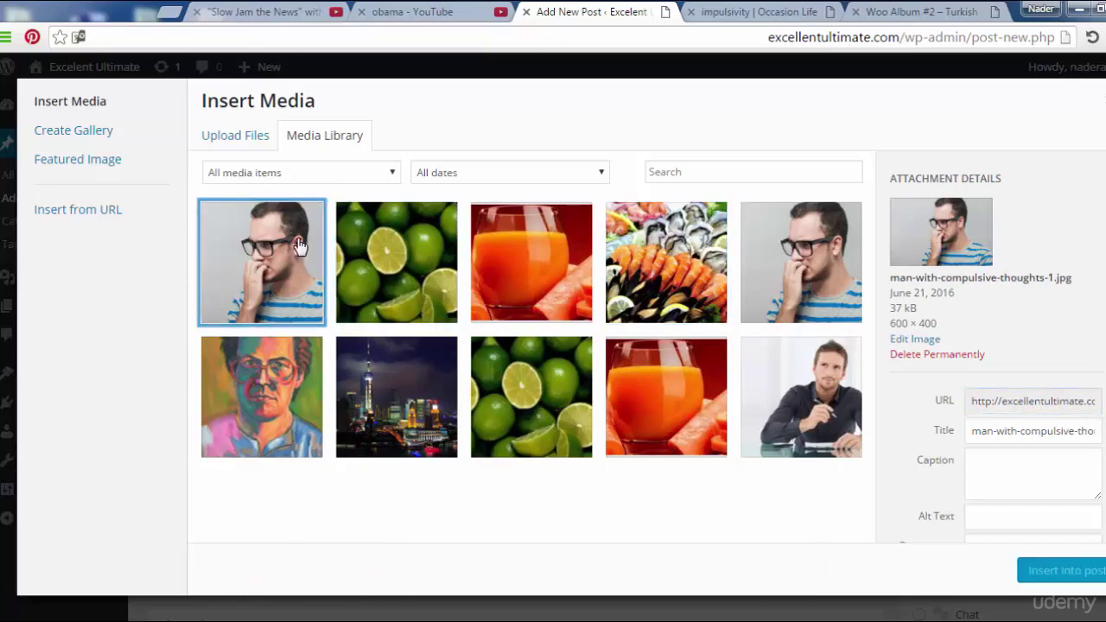
Select the newly uploaded man, lime, carrot juice and seafood images and switch to gallery creation
left_click(298, 246)
left_click(424, 257)
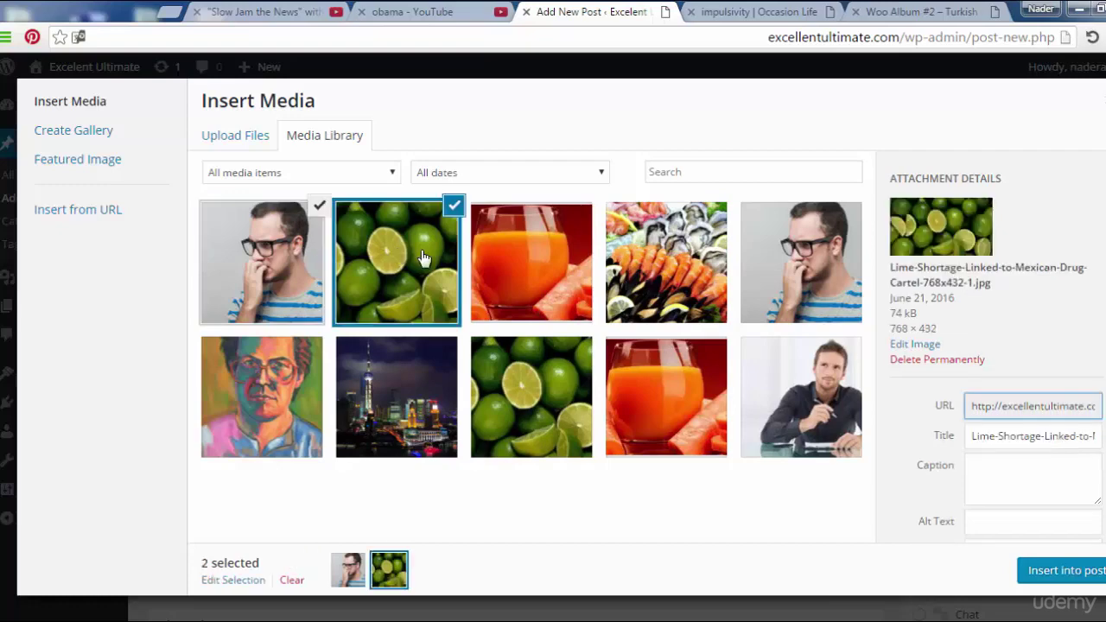
left_click(480, 259)
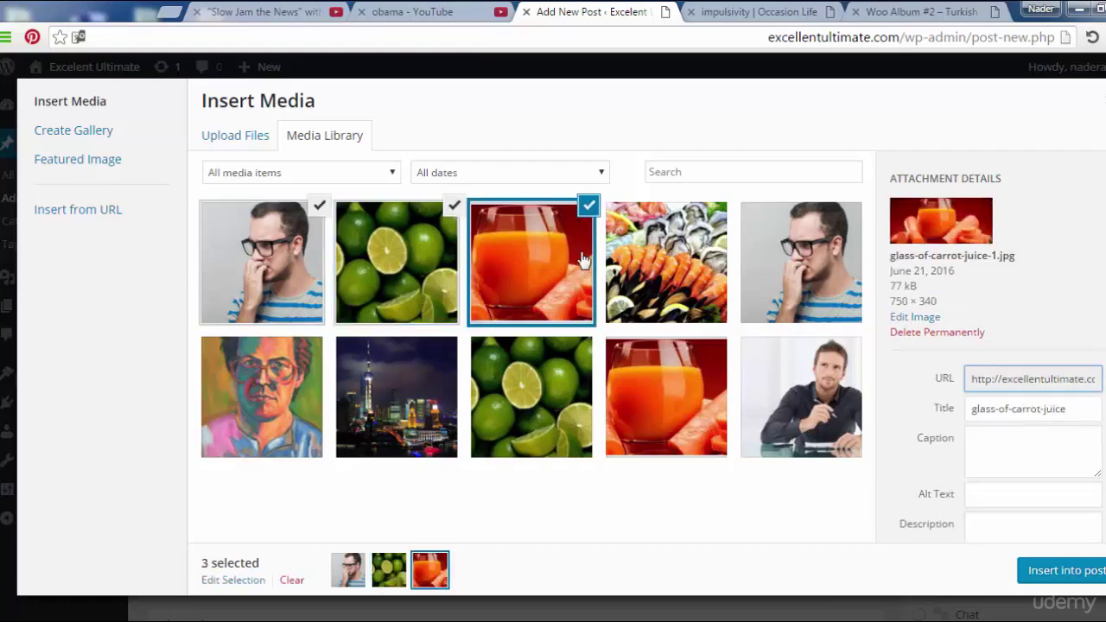
left_click(658, 264)
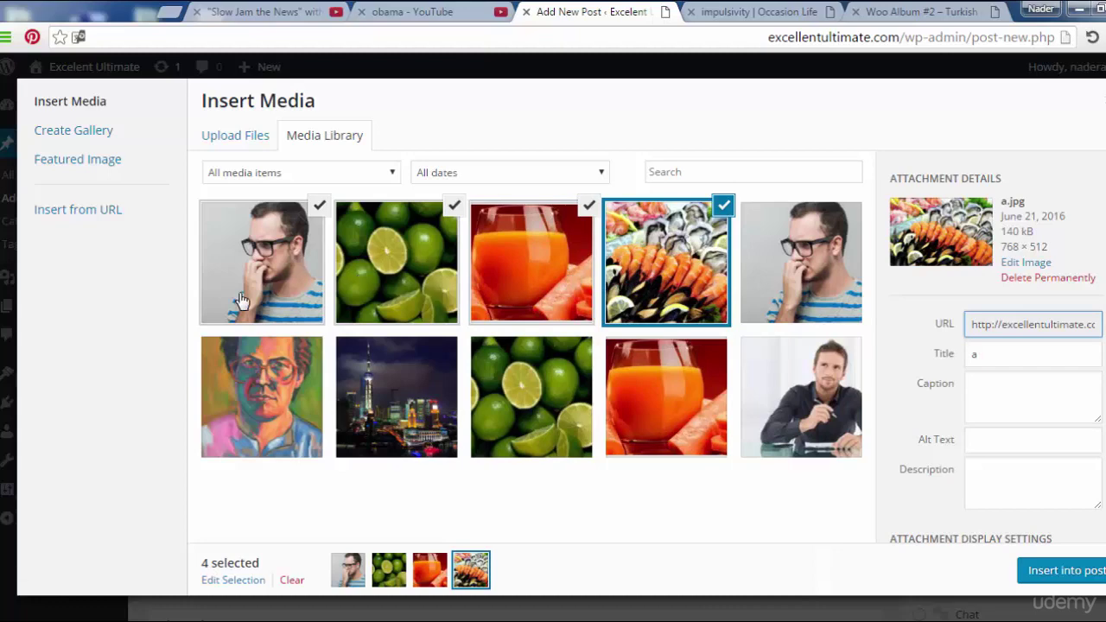
left_click(125, 137)
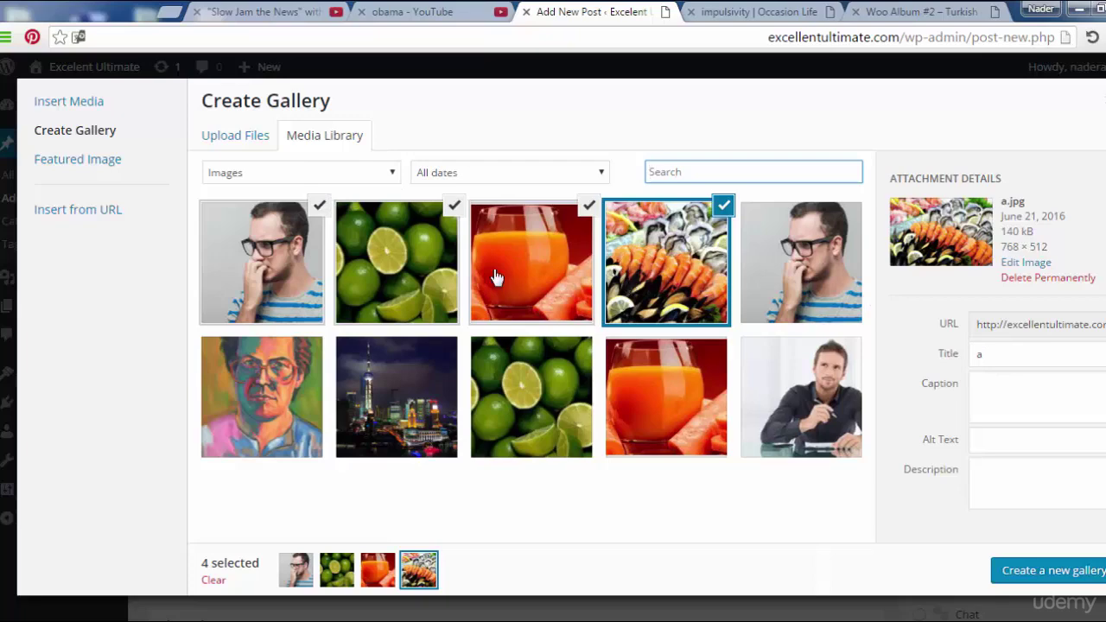
Reselect the carrot juice, lime and man images in that order after the seafood image, and create a new gallery from all four
left_click(566, 277)
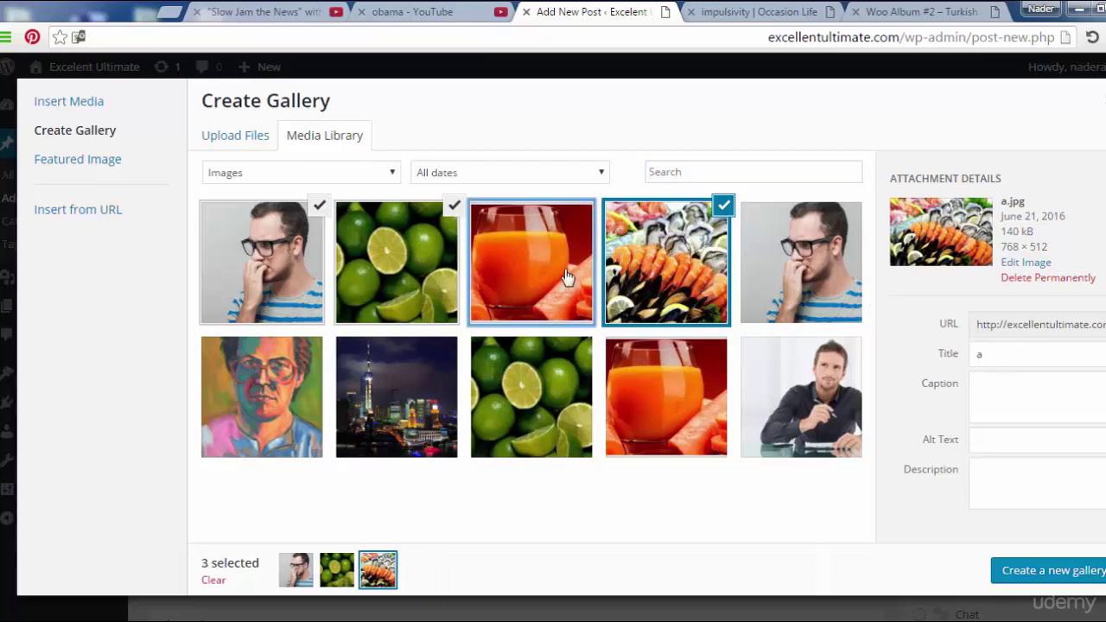
left_click(531, 262)
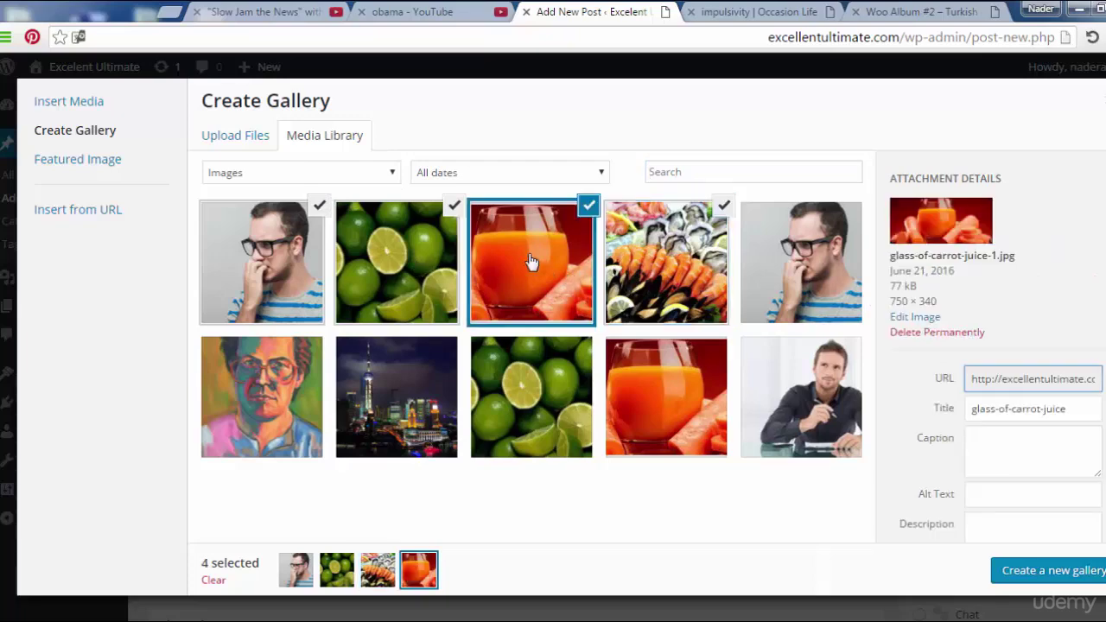
left_click(415, 259)
left_click(414, 260)
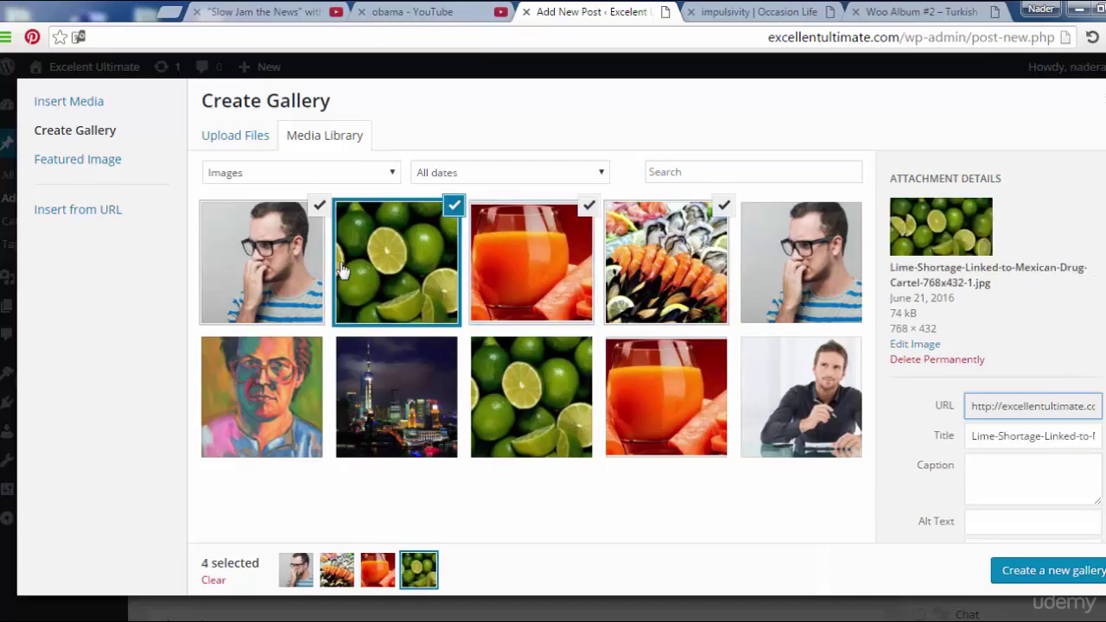
left_click(293, 288)
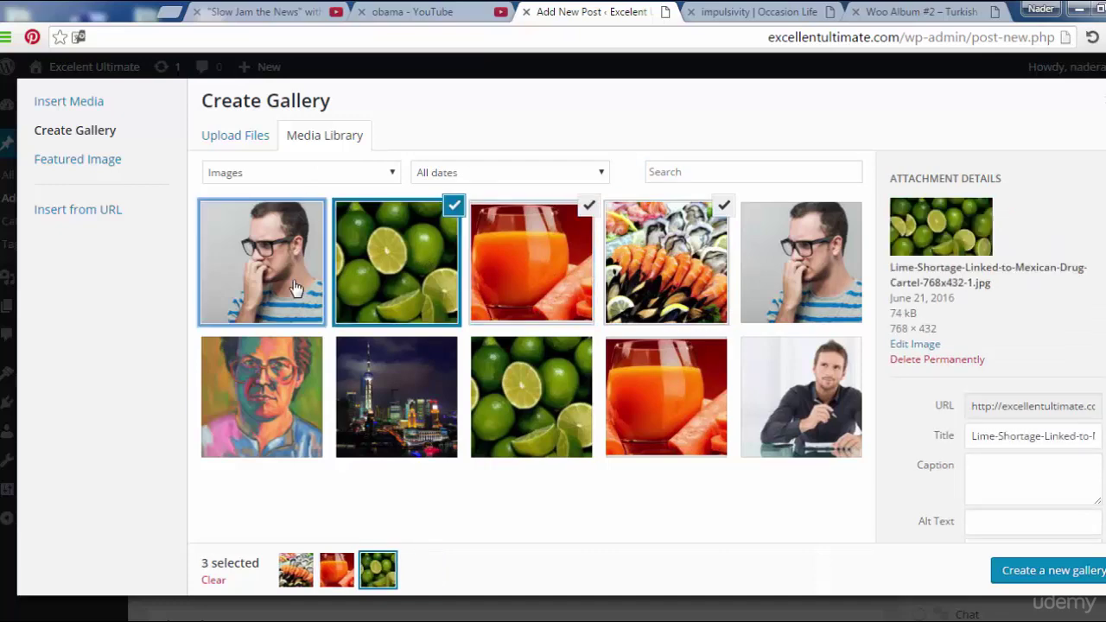
left_click(293, 288)
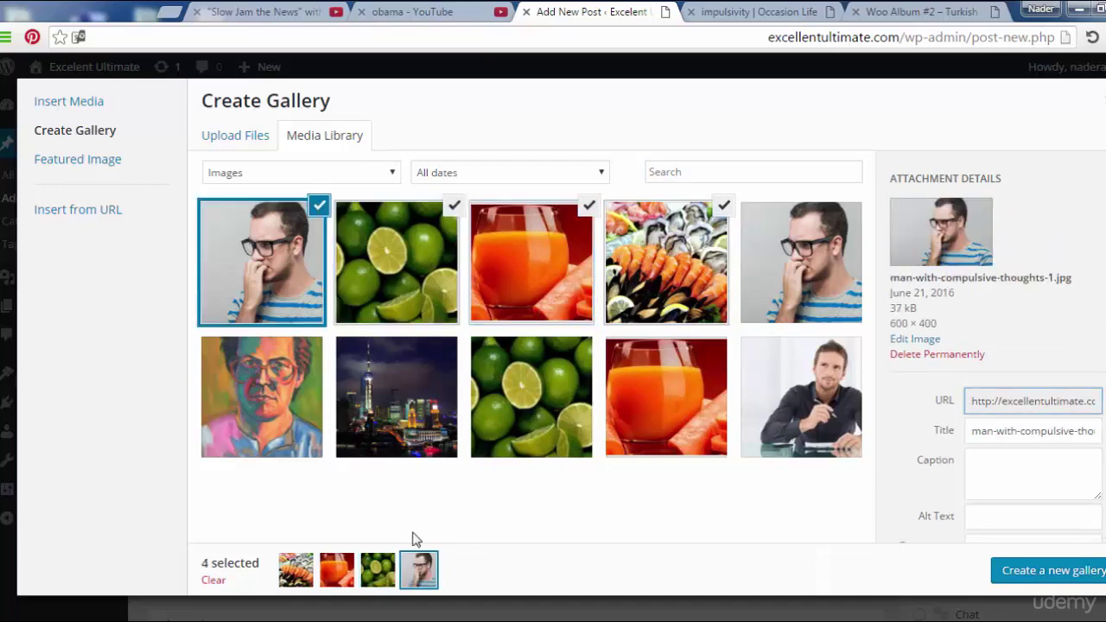
scroll(902, 427, "down", 1)
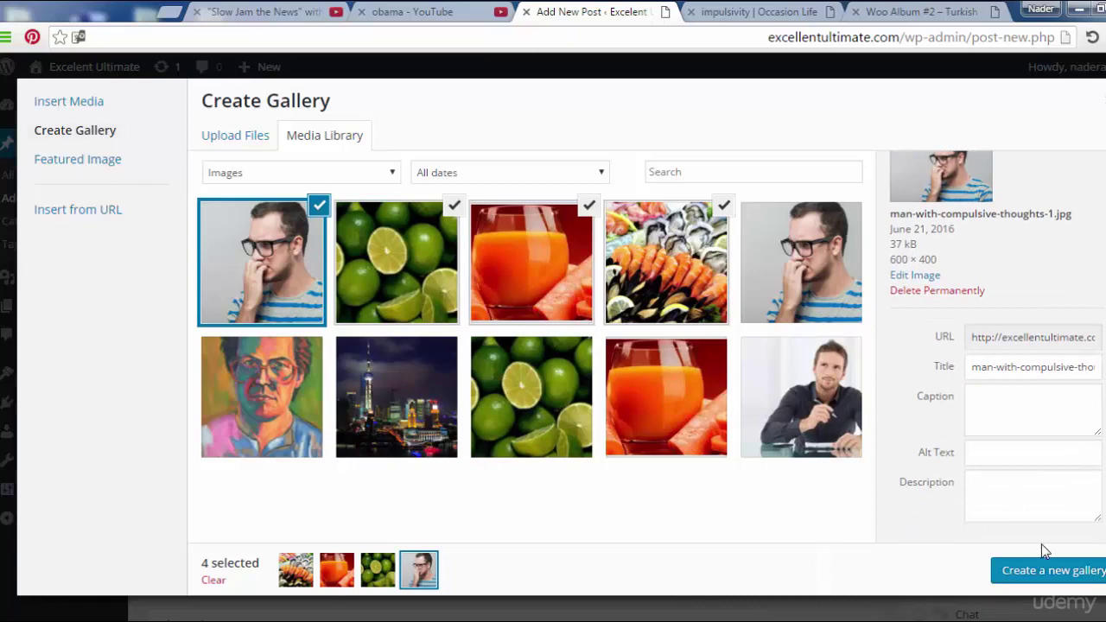
left_click(1079, 571)
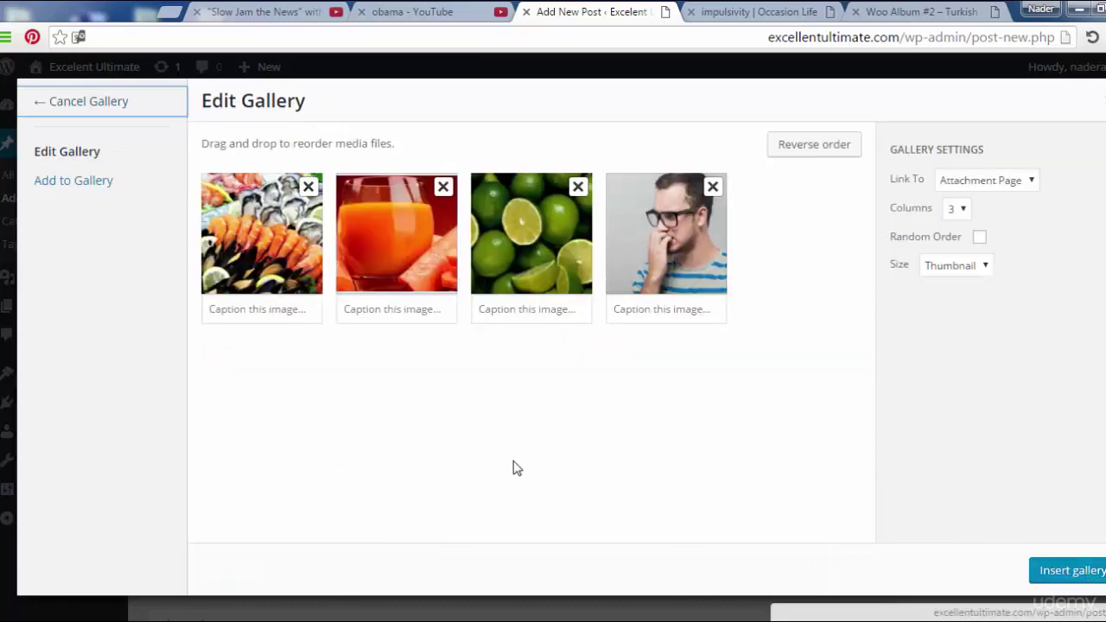
left_click(277, 309)
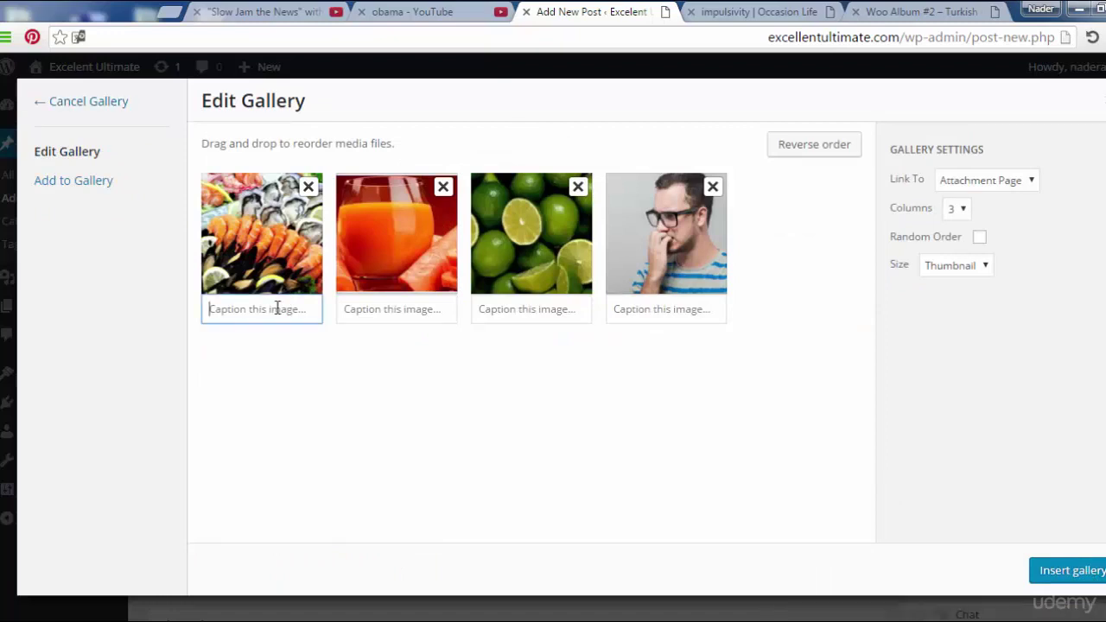
left_click(391, 312)
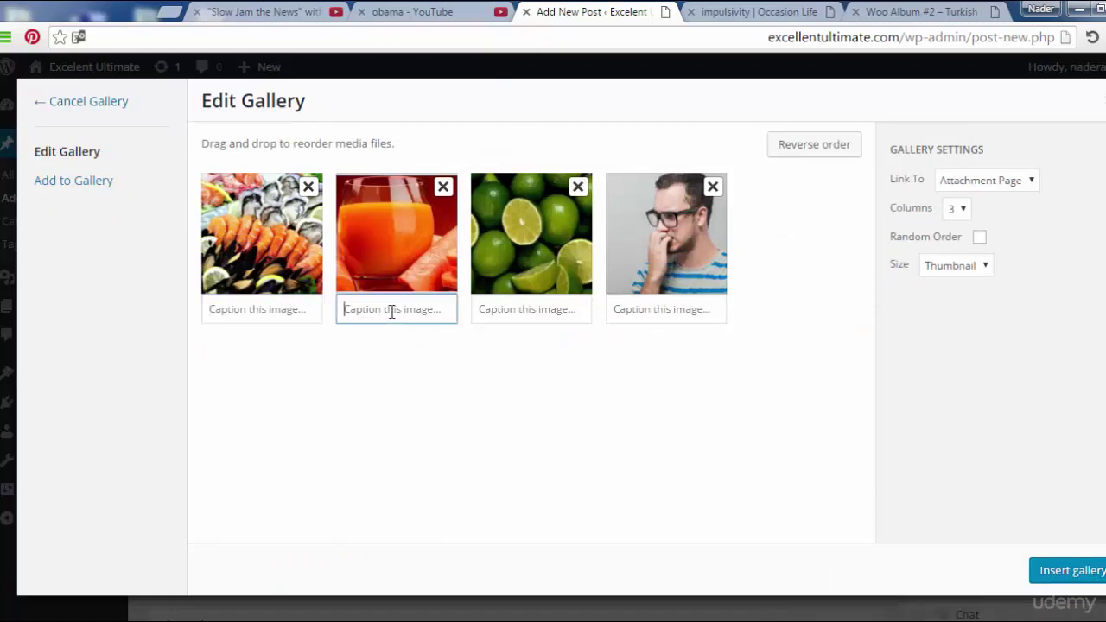
left_click(518, 313)
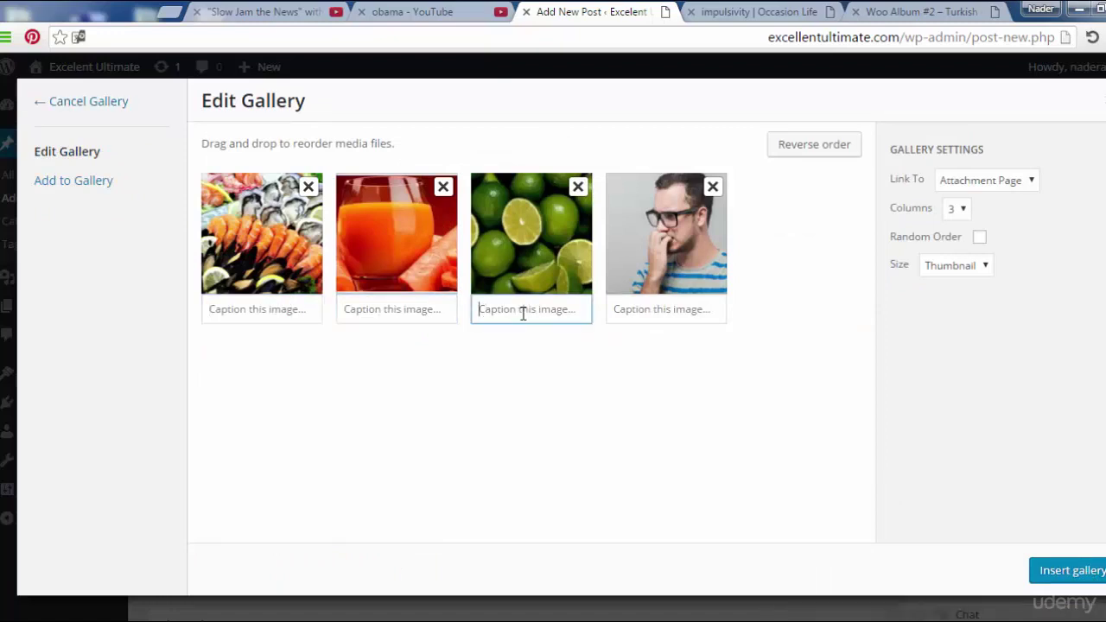
left_click(683, 317)
Set the gallery's link to None, 2 columns and Medium size, and insert it into the post
left_click(1006, 185)
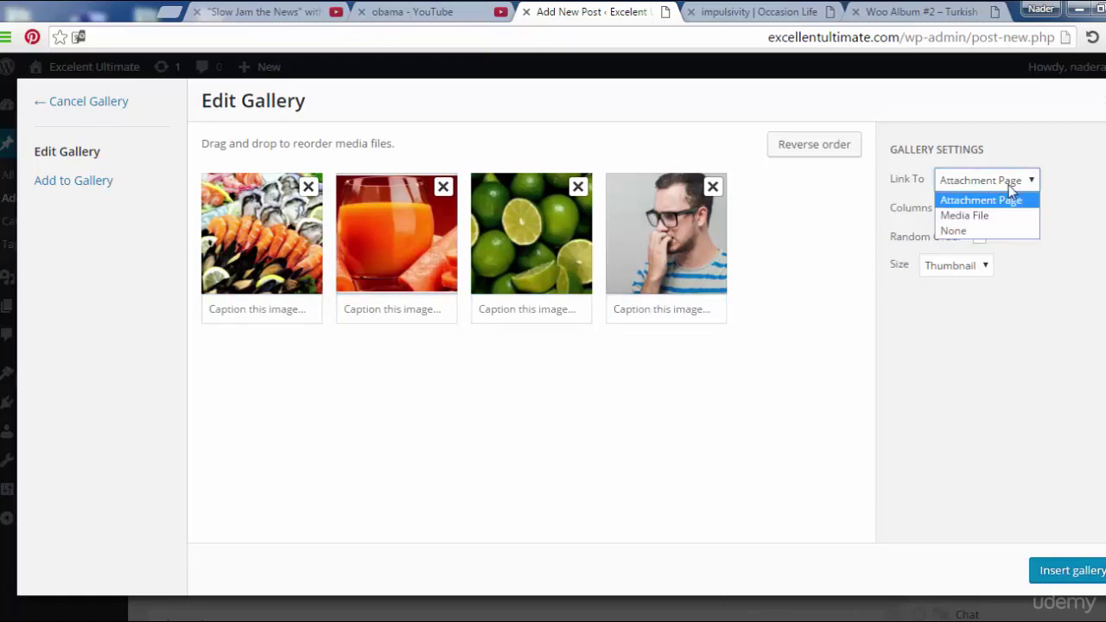
left_click(1018, 231)
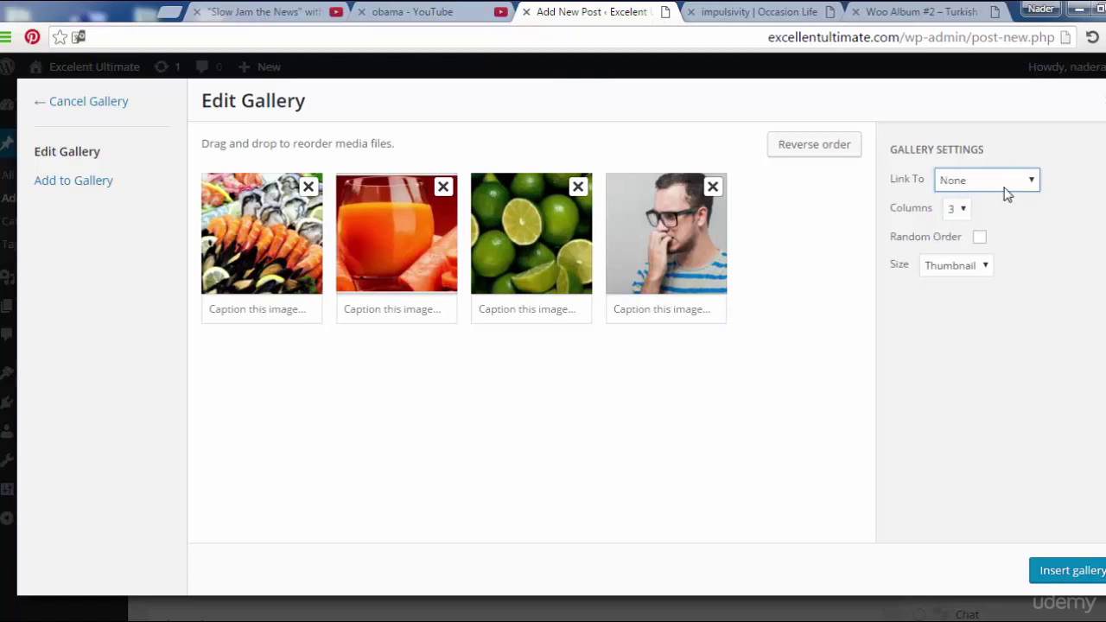
left_click(961, 214)
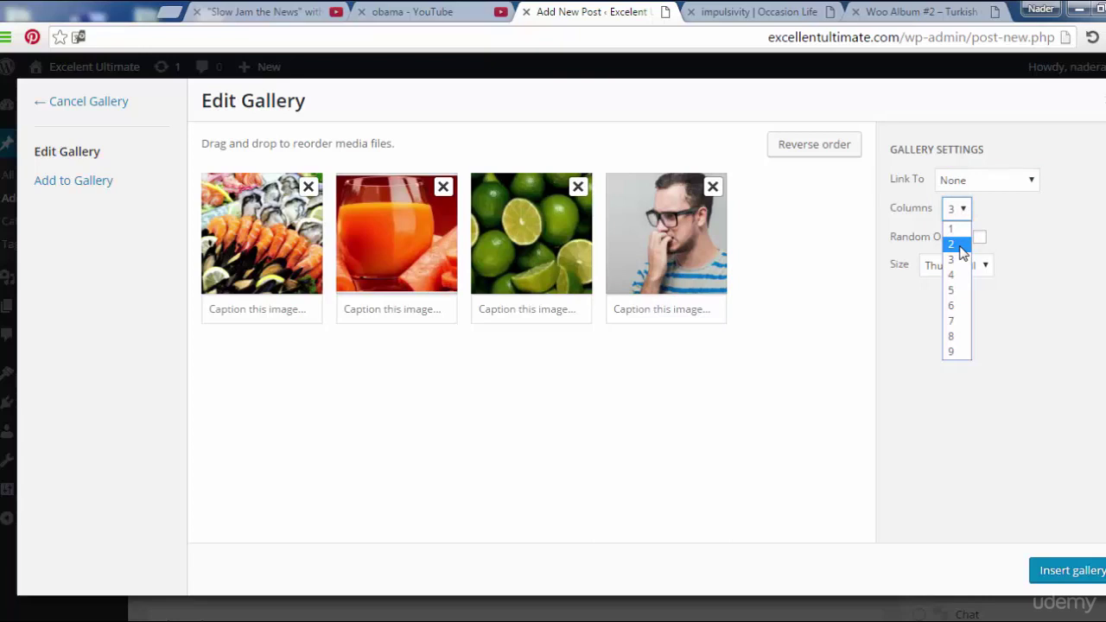
left_click(955, 245)
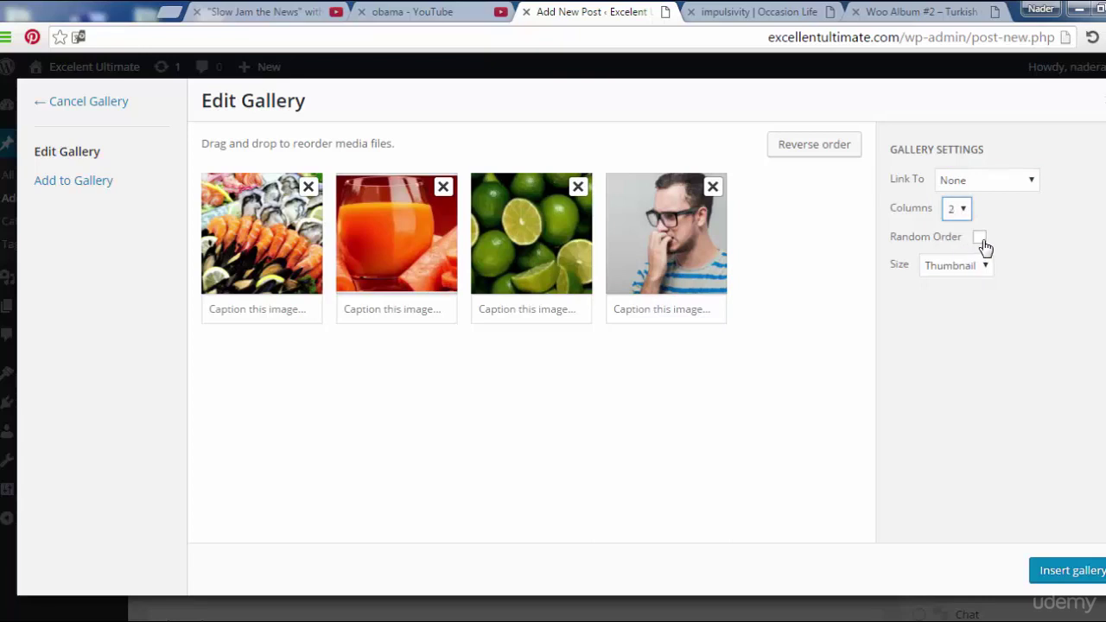
left_click(980, 239)
left_click(981, 265)
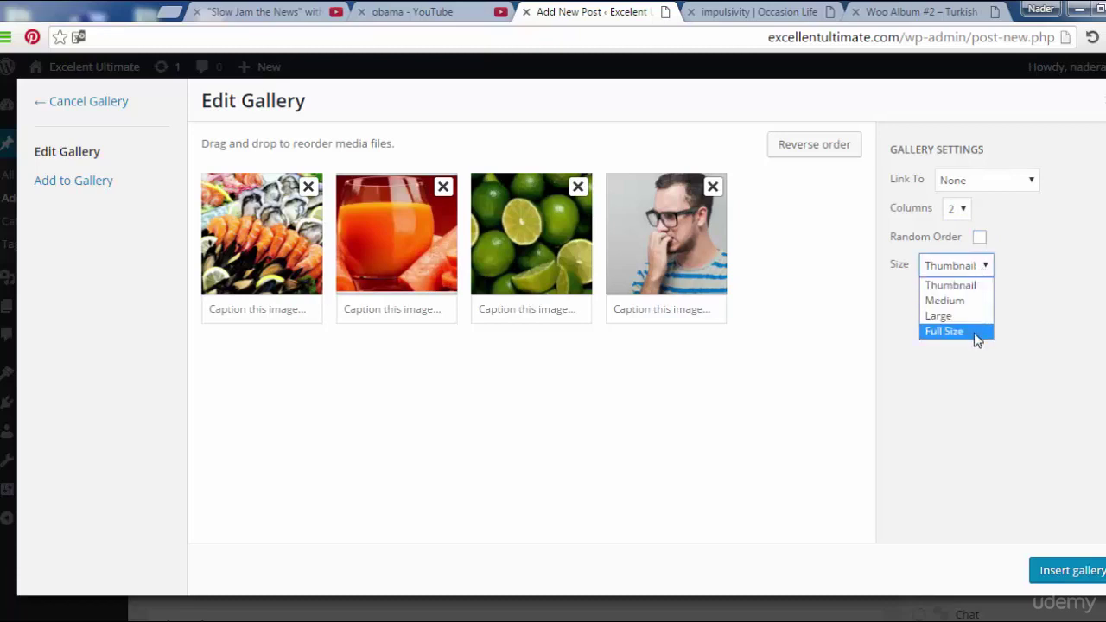
left_click(971, 304)
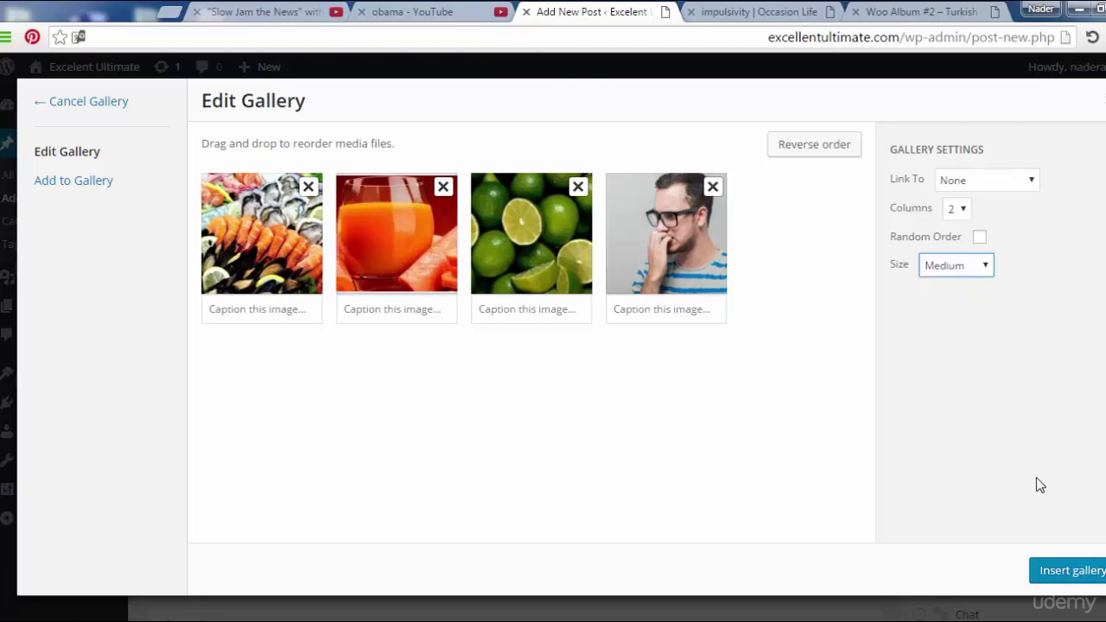
left_click(1060, 573)
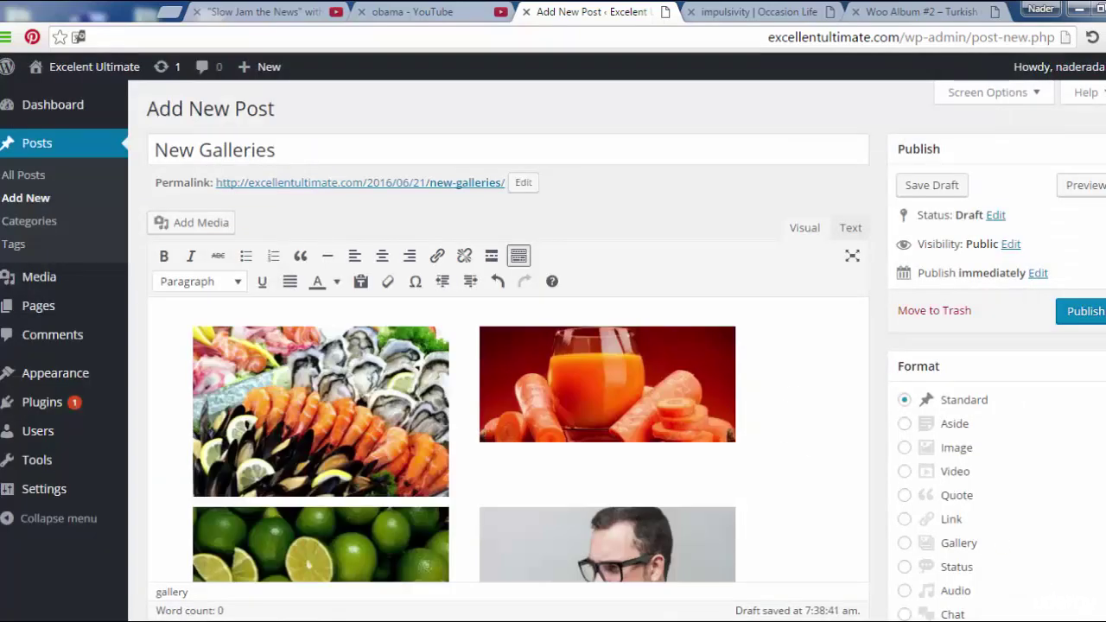
Set the post format to Gallery and publish the post
scroll(1011, 400, "down", 3)
scroll(508, 371, "up", 2)
scroll(508, 372, "down", 1)
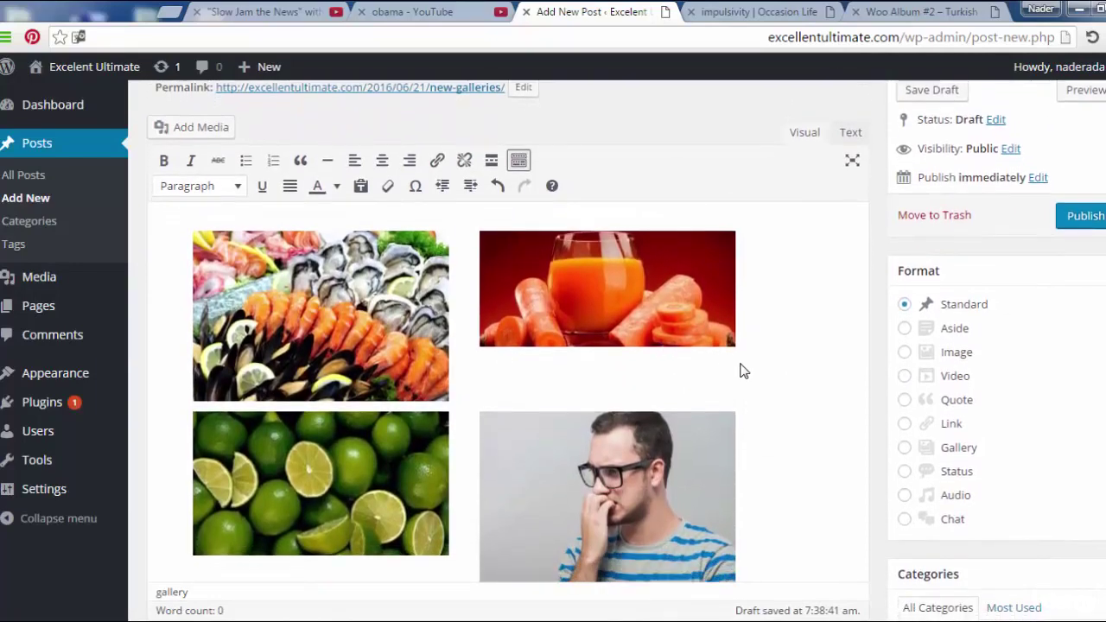
left_click(634, 357)
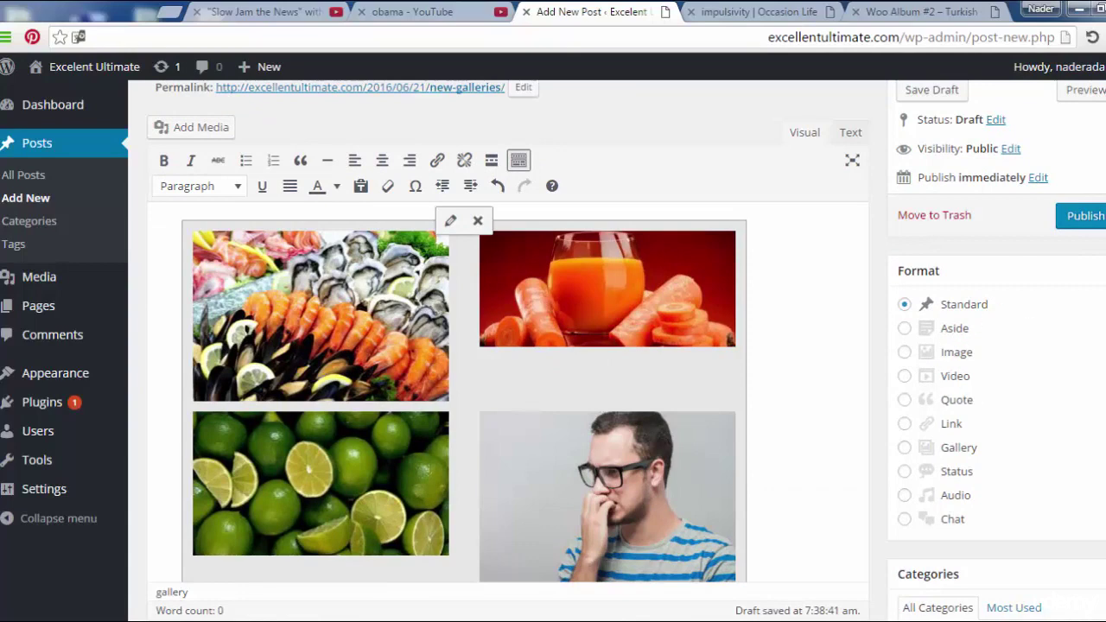
scroll(1024, 273, "down", 1)
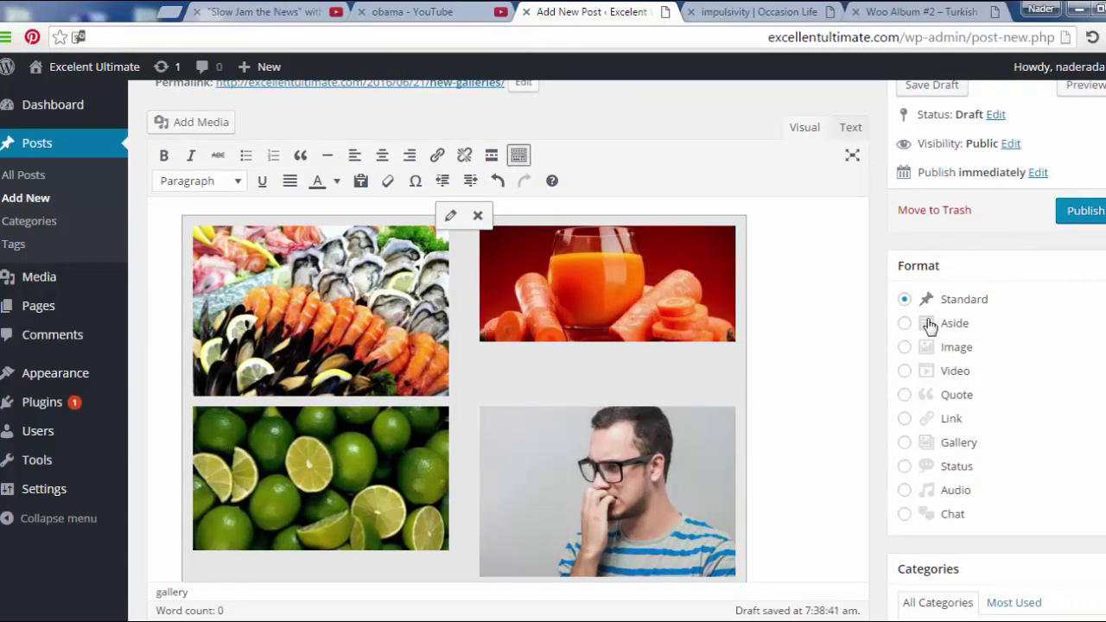
left_click(904, 443)
scroll(553, 346, "up", 1)
scroll(553, 345, "down", 1)
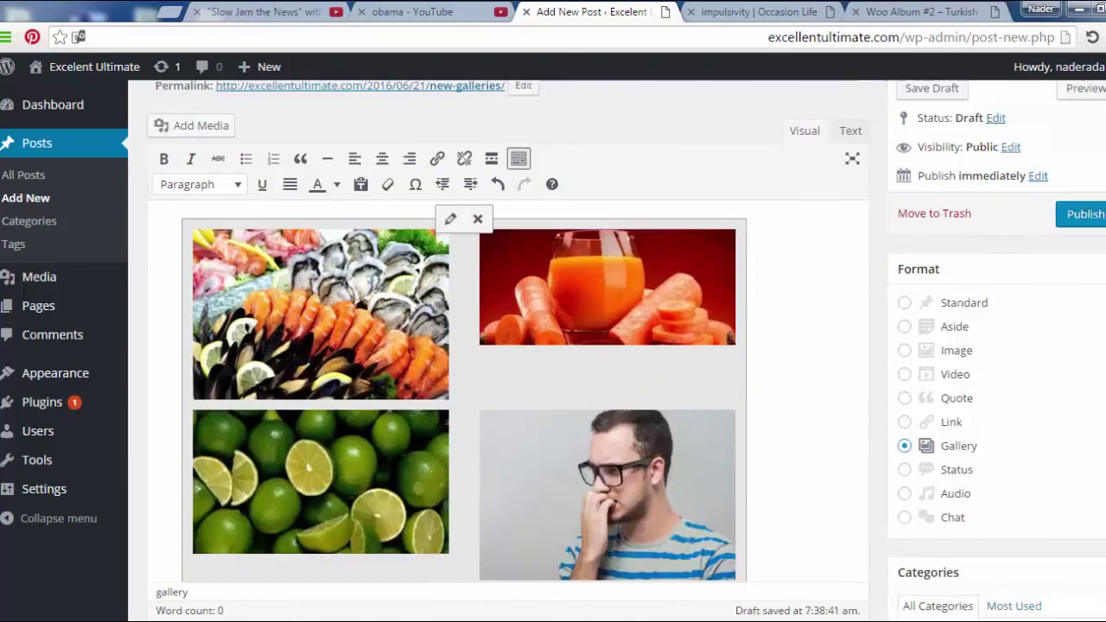
scroll(553, 345, "down", 1)
left_click(1084, 188)
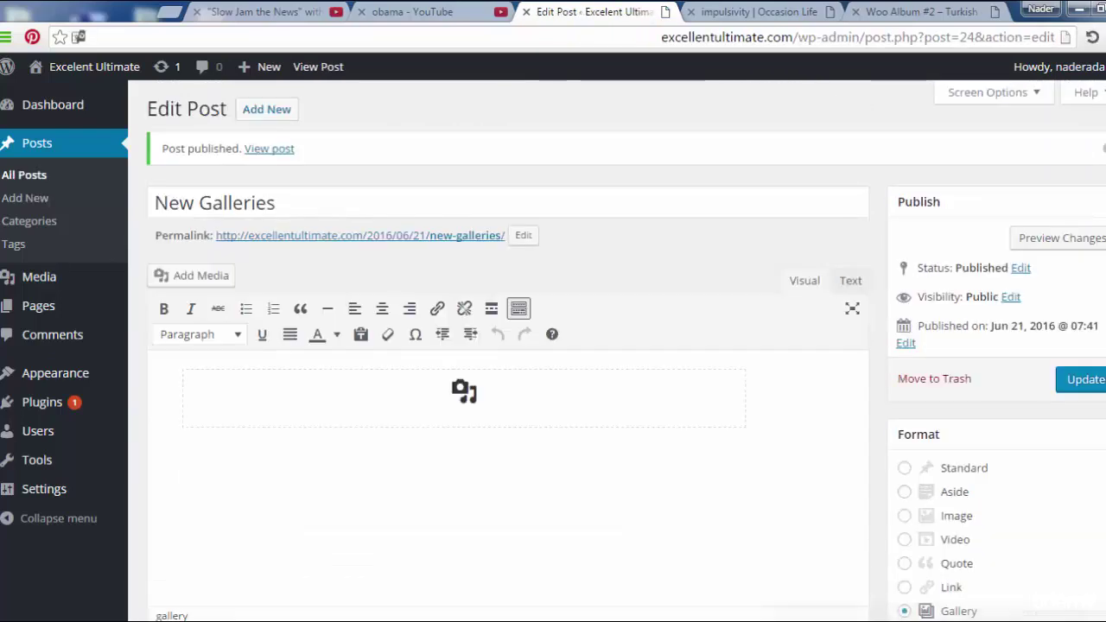
View the published New Galleries post and look over its image gallery and post details
left_click(287, 150)
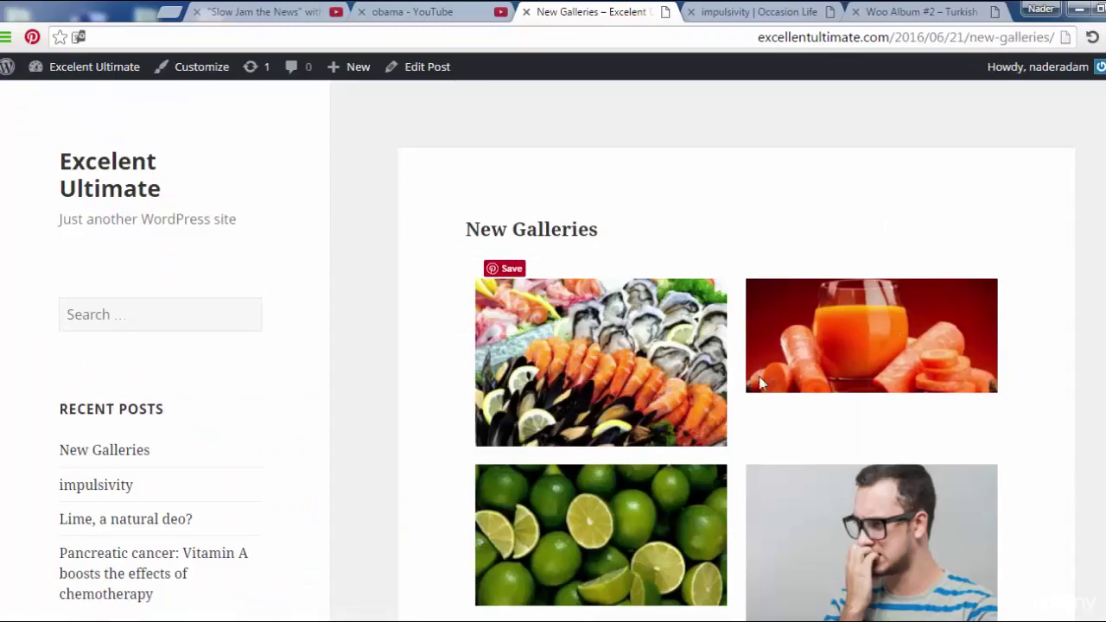
scroll(863, 346, "down", 3)
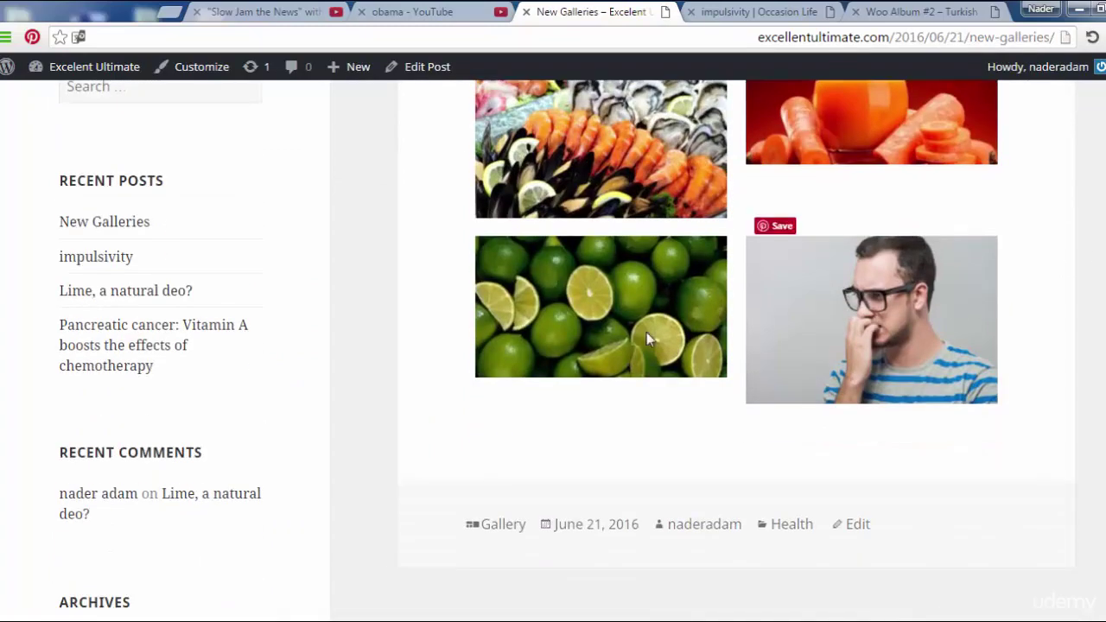
scroll(552, 346, "down", 3)
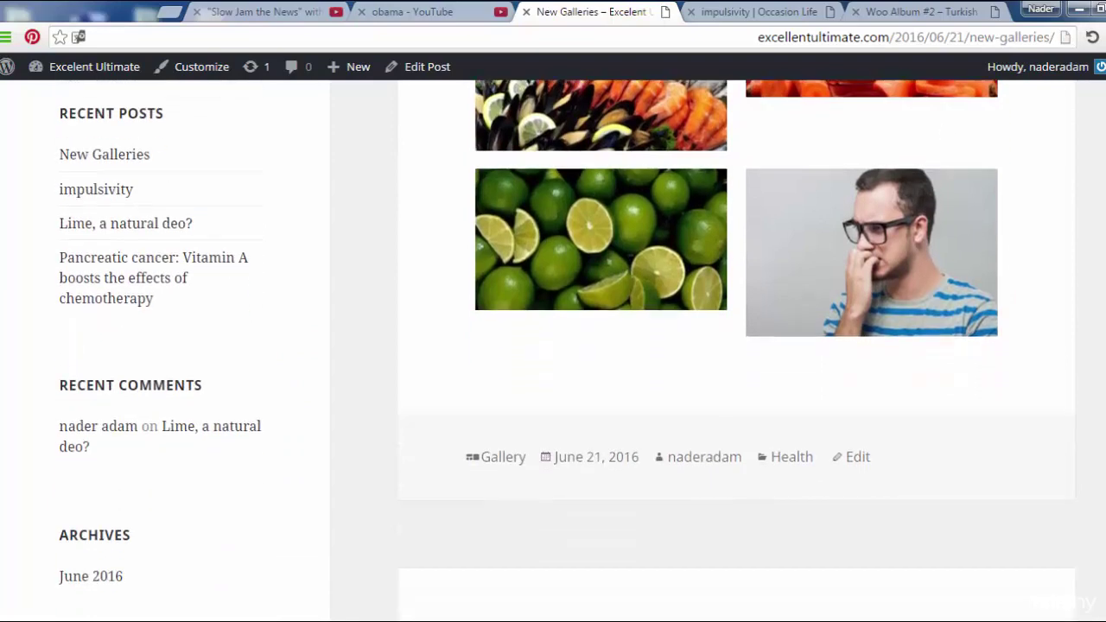
scroll(553, 345, "up", 2)
scroll(881, 259, "up", 2)
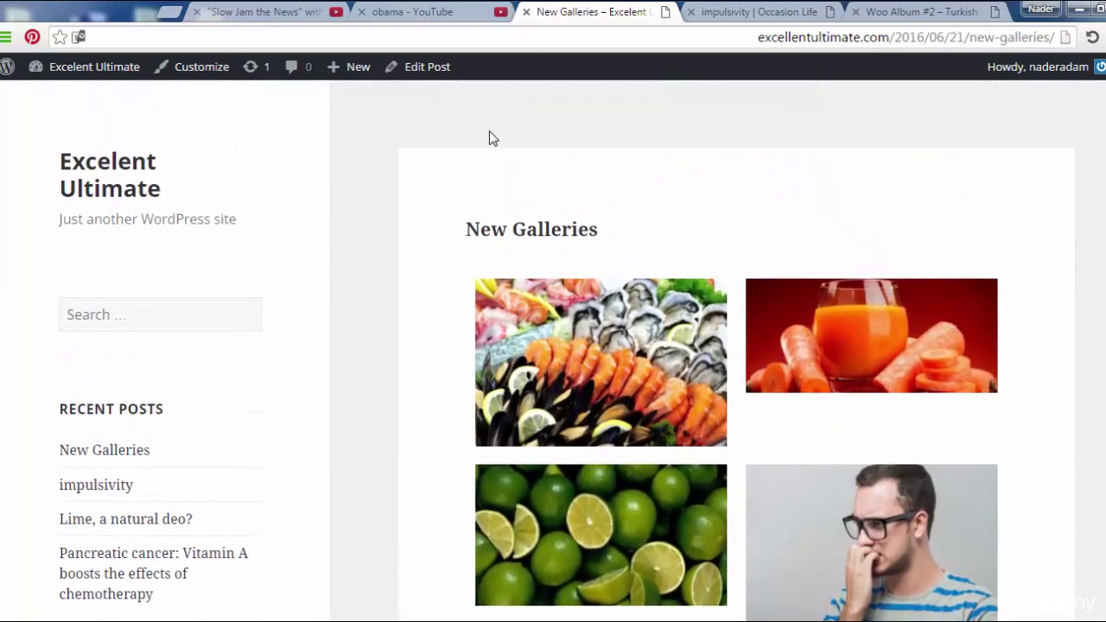
Return to editing the New Galleries post and open its inserted gallery for editing
left_click(437, 69)
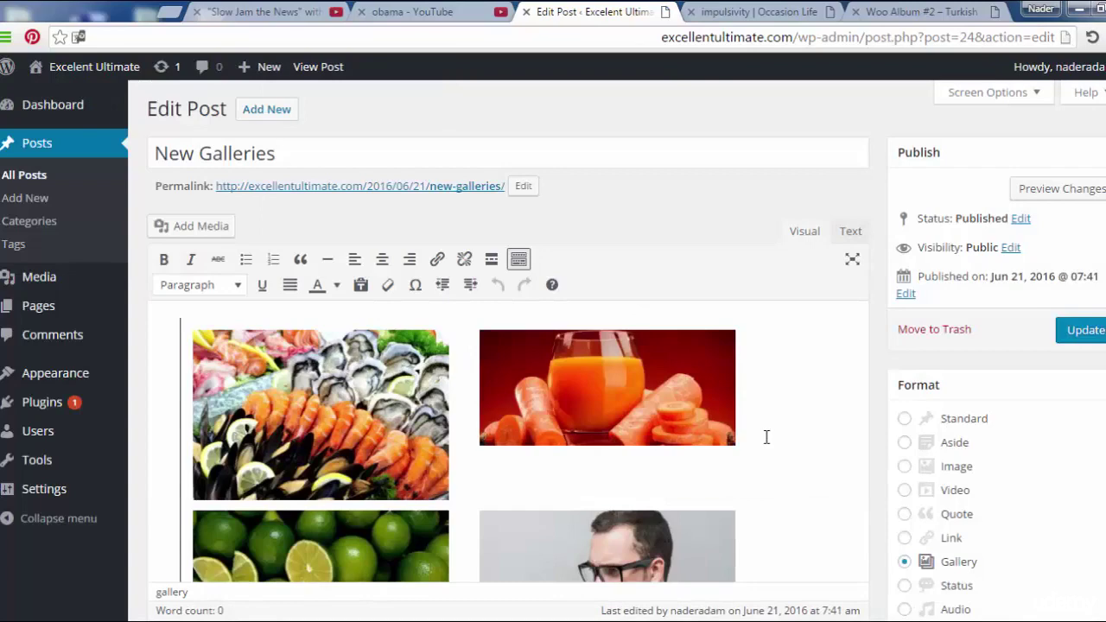
left_click(319, 417)
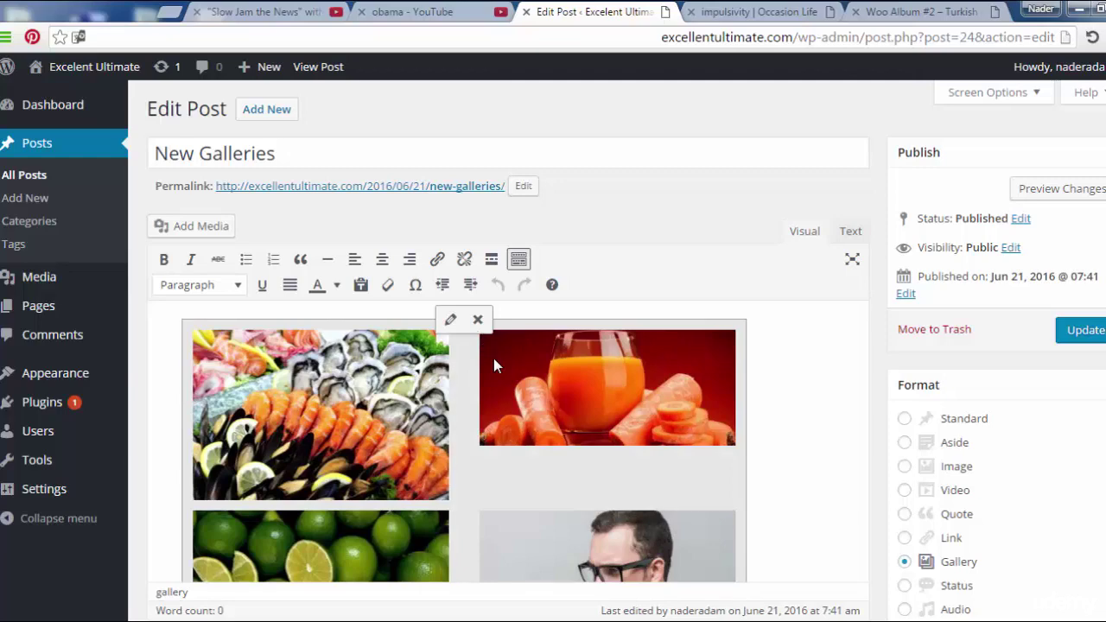
left_click(450, 321)
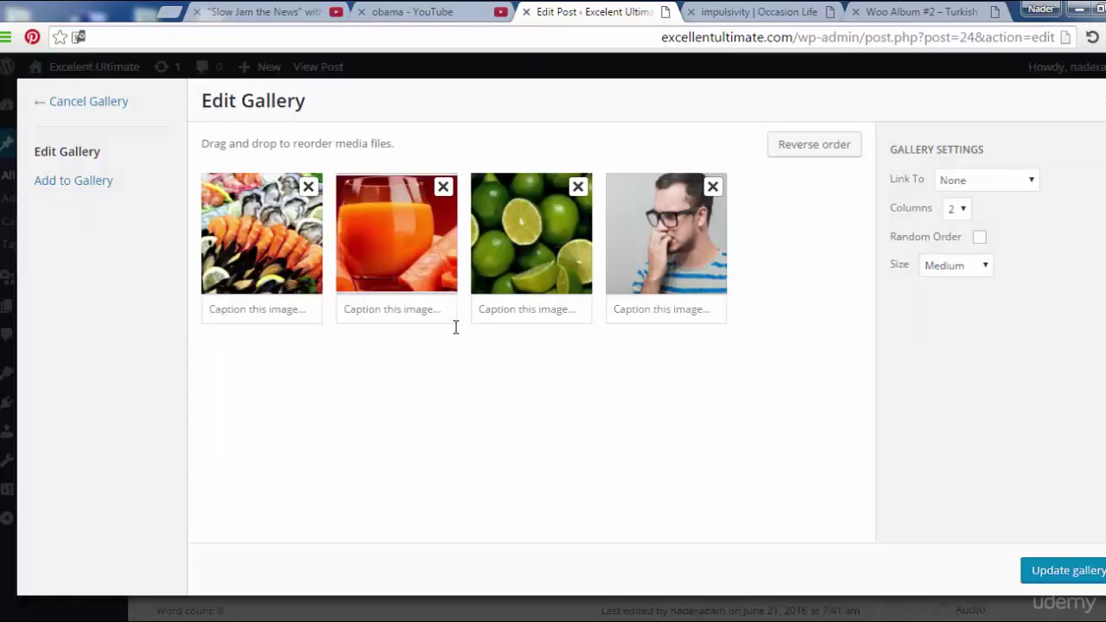
Set the gallery's link to Attachment Page, 3 columns and Thumbnail size, and update the gallery
left_click(1002, 180)
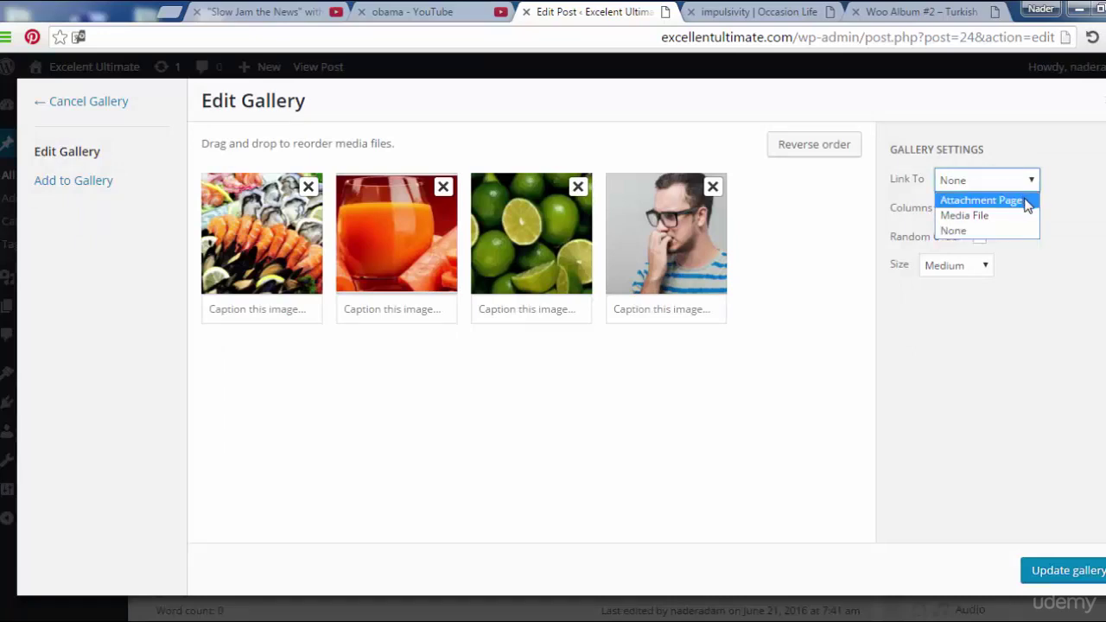
left_click(1027, 202)
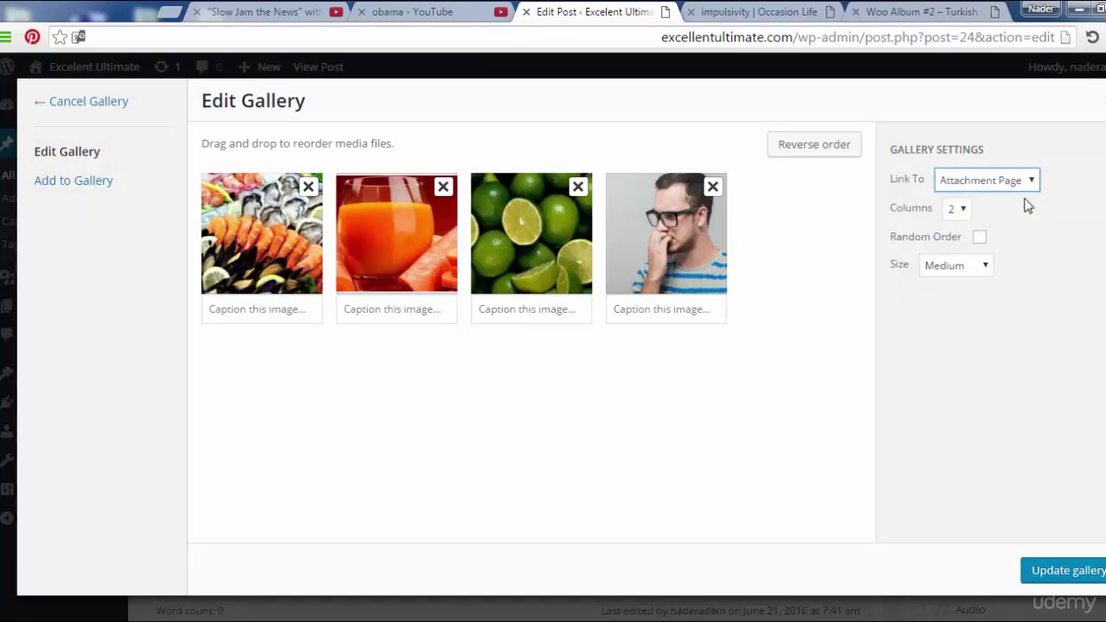
left_click(960, 209)
left_click(966, 257)
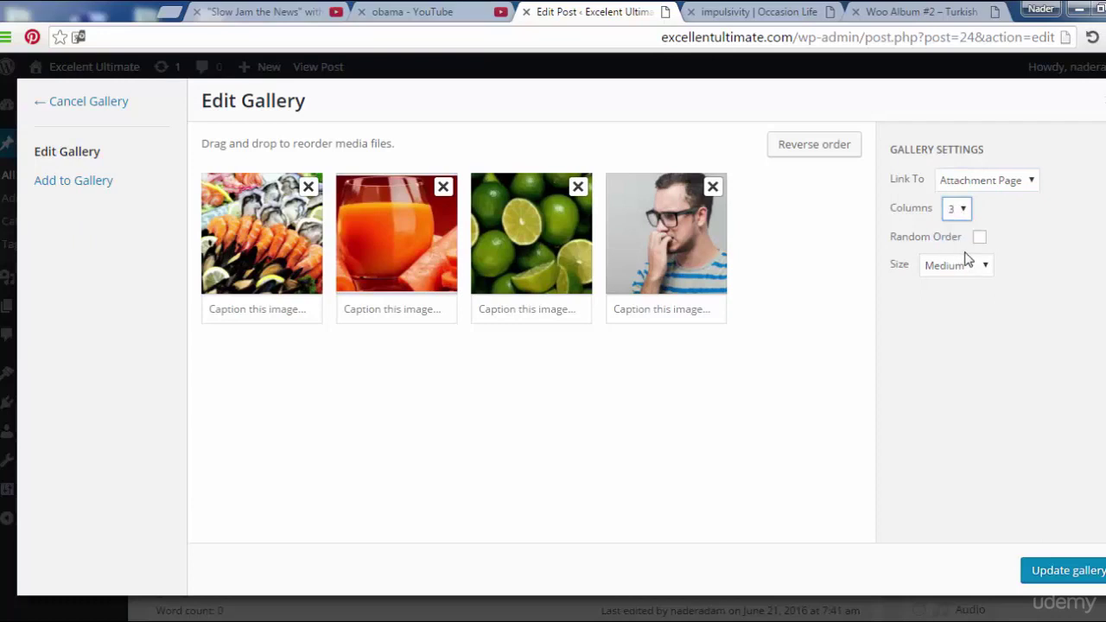
left_click(979, 268)
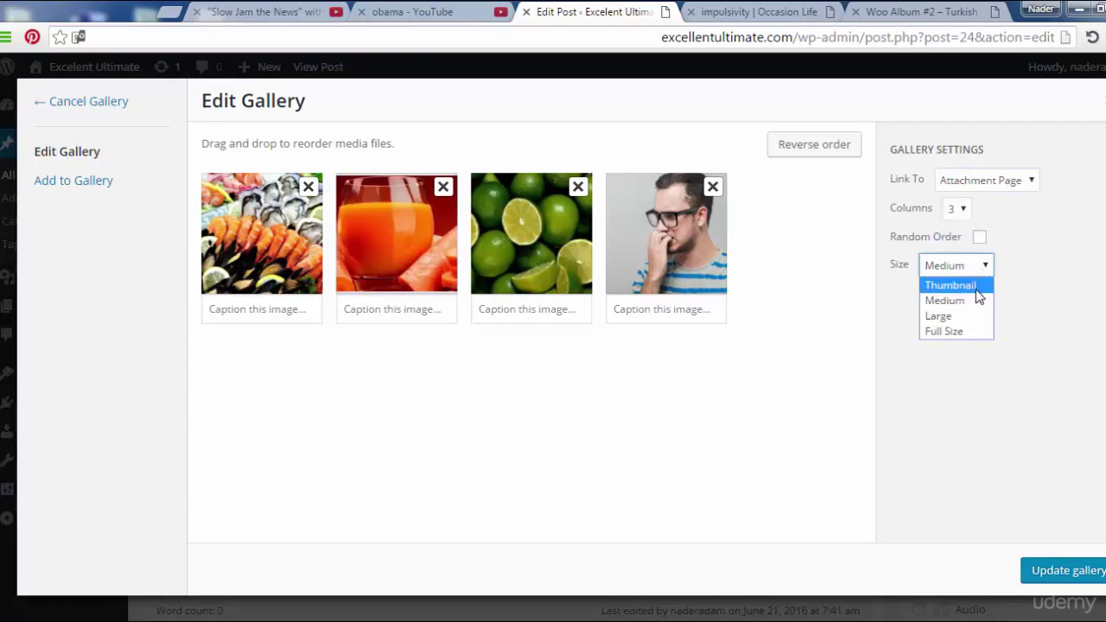
left_click(979, 286)
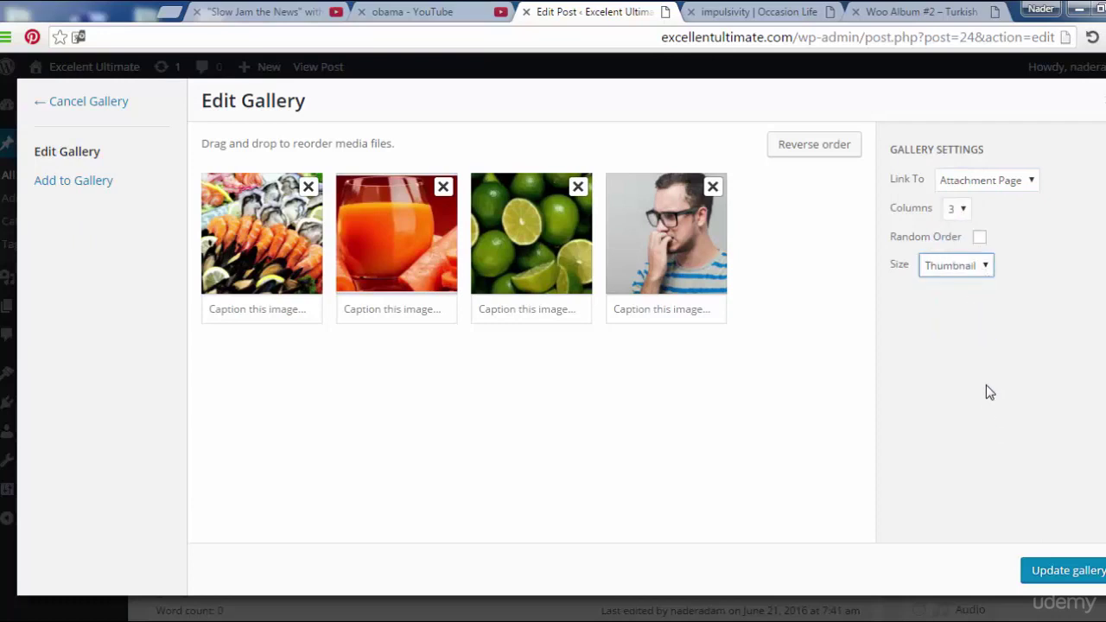
left_click(1039, 573)
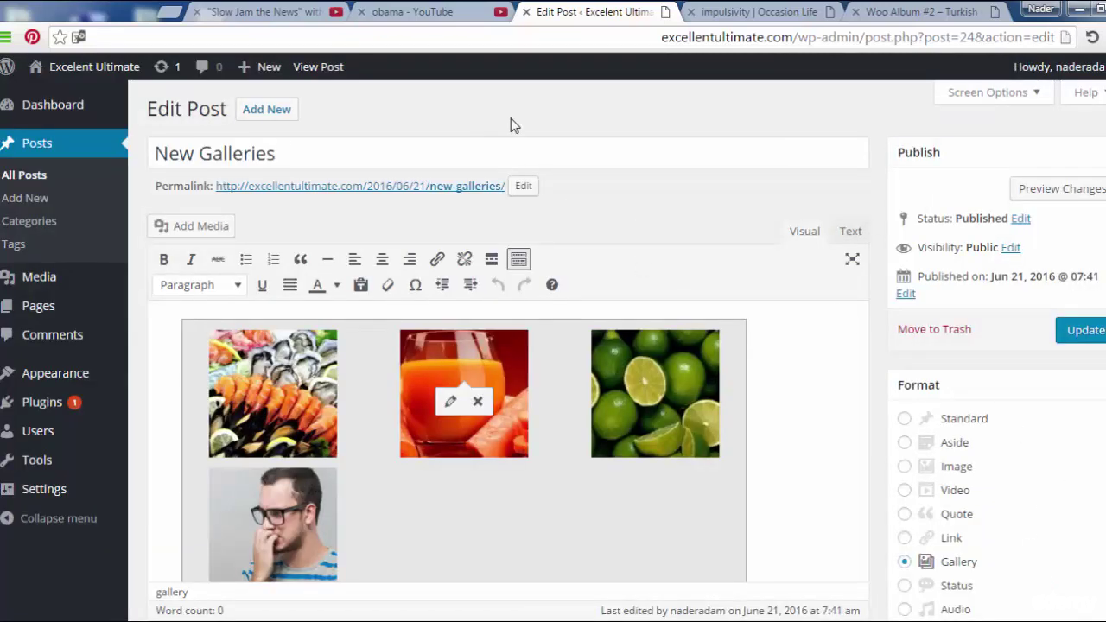
Stay on the edit page and update the published post with the changed gallery
left_click(319, 69)
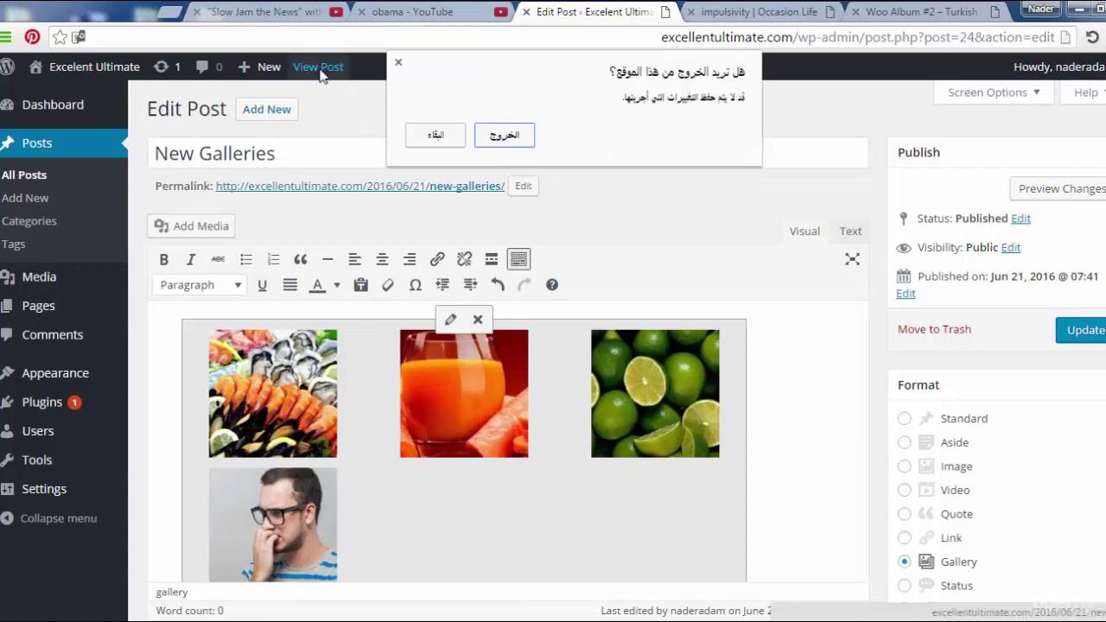
left_click(399, 65)
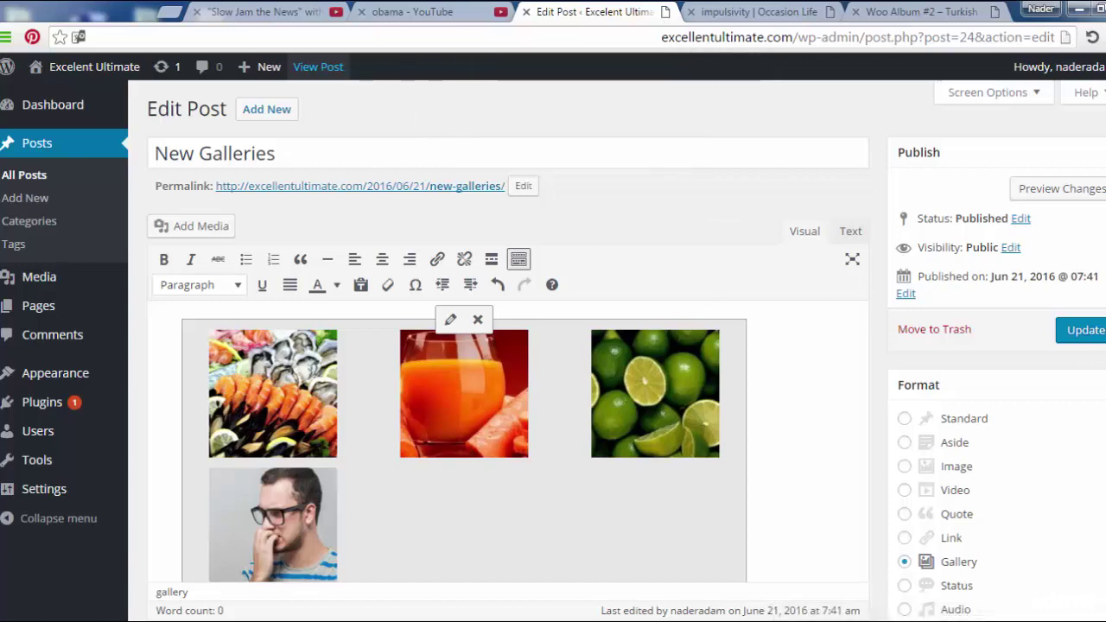
left_click(1080, 334)
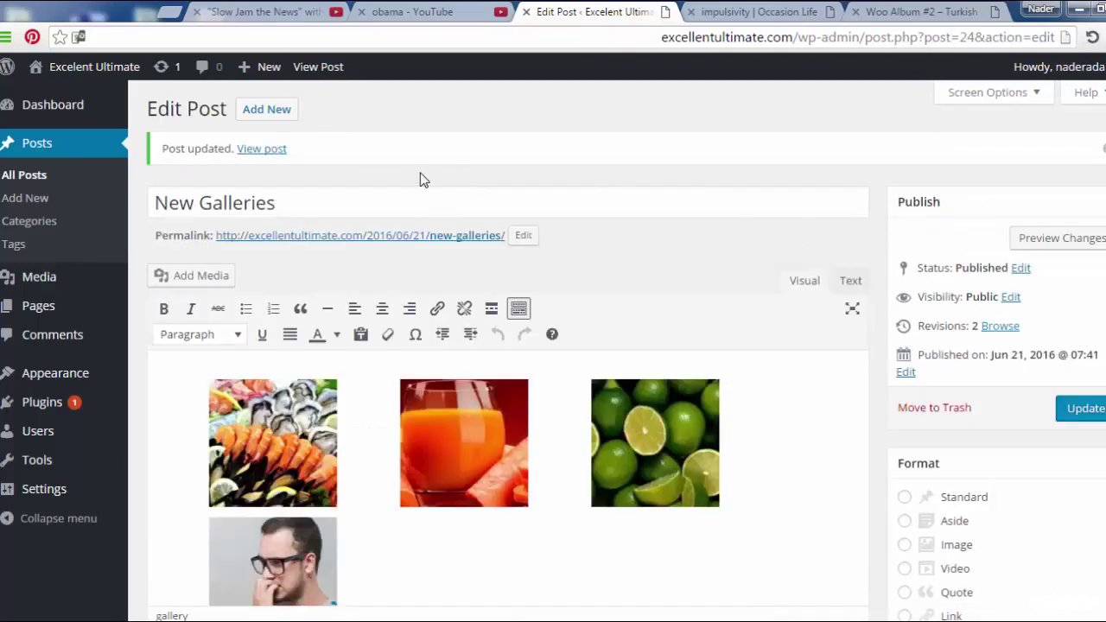
View the updated post and examine the attachment page of the gallery's seafood image
left_click(274, 151)
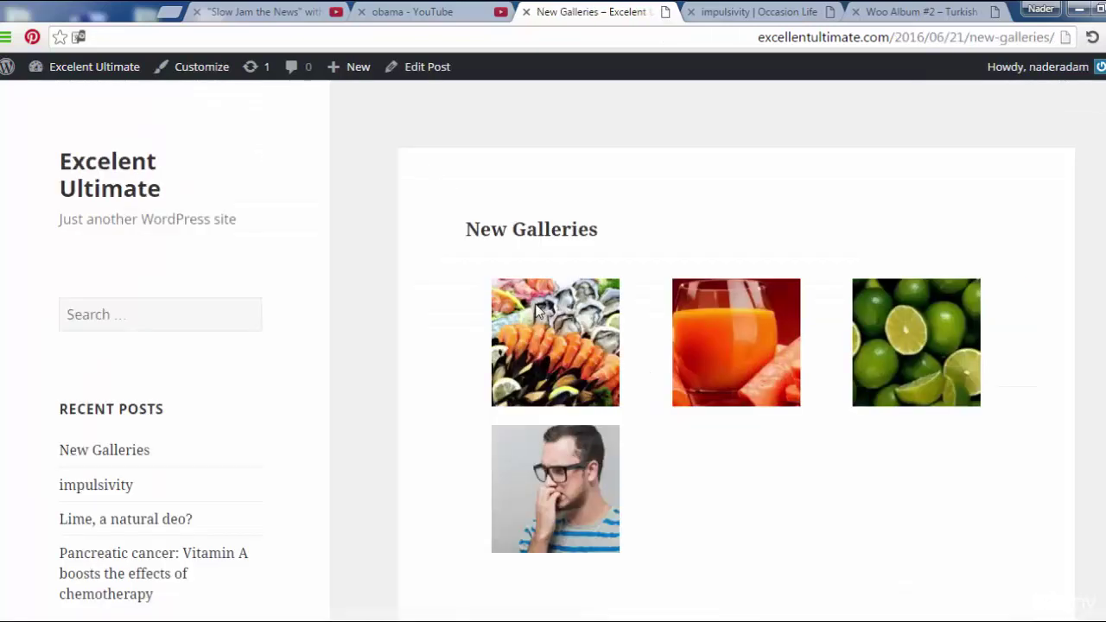
left_click(581, 343)
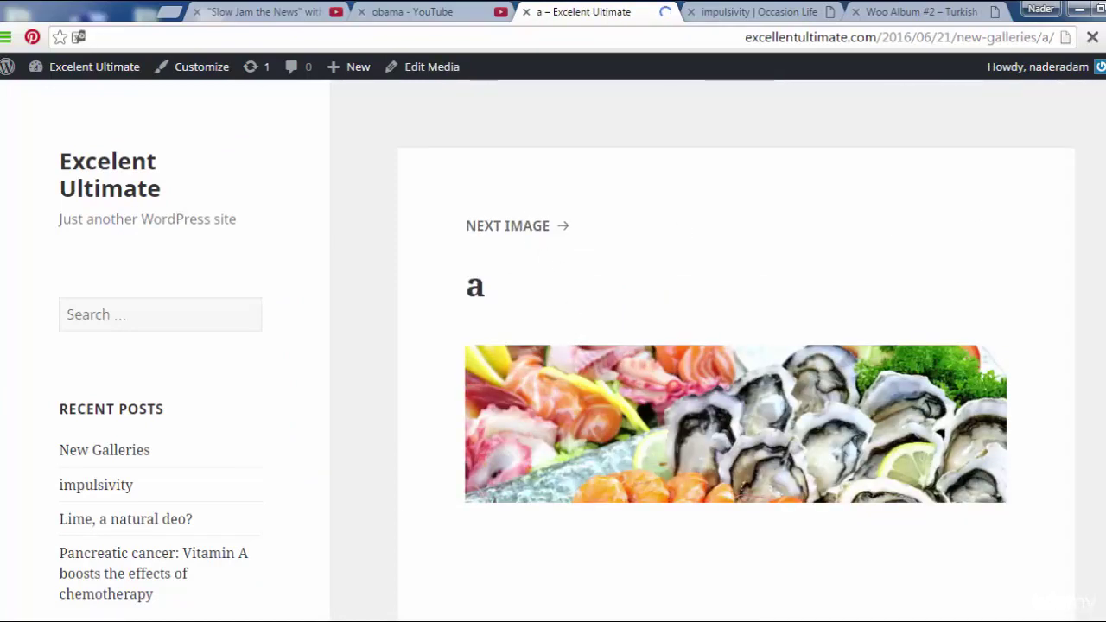
scroll(552, 345, "down", 2)
scroll(553, 346, "up", 2)
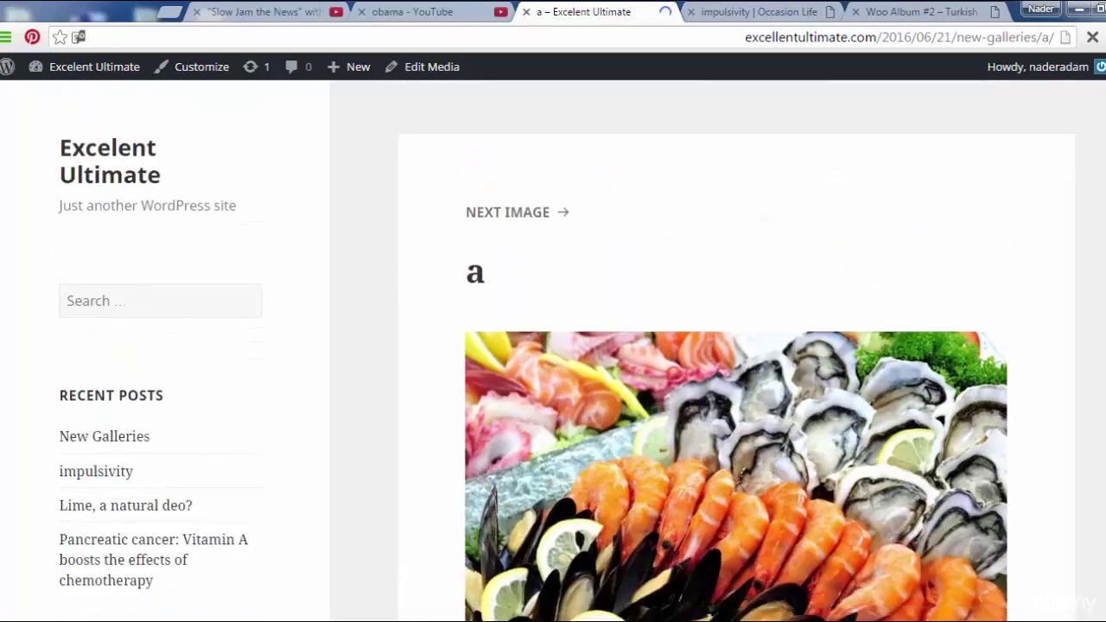
scroll(553, 345, "down", 3)
scroll(553, 346, "down", 1)
scroll(625, 223, "up", 5)
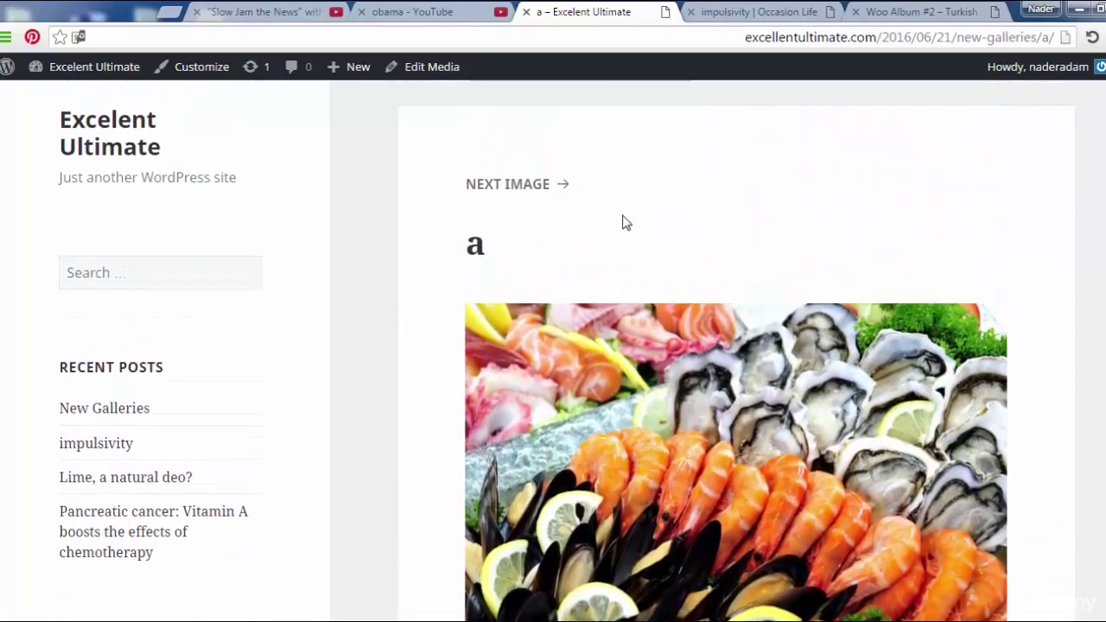
Browse forward through the gallery's attachment pages to the man-with-compulsive-thoughts image and examine its page
left_click(533, 186)
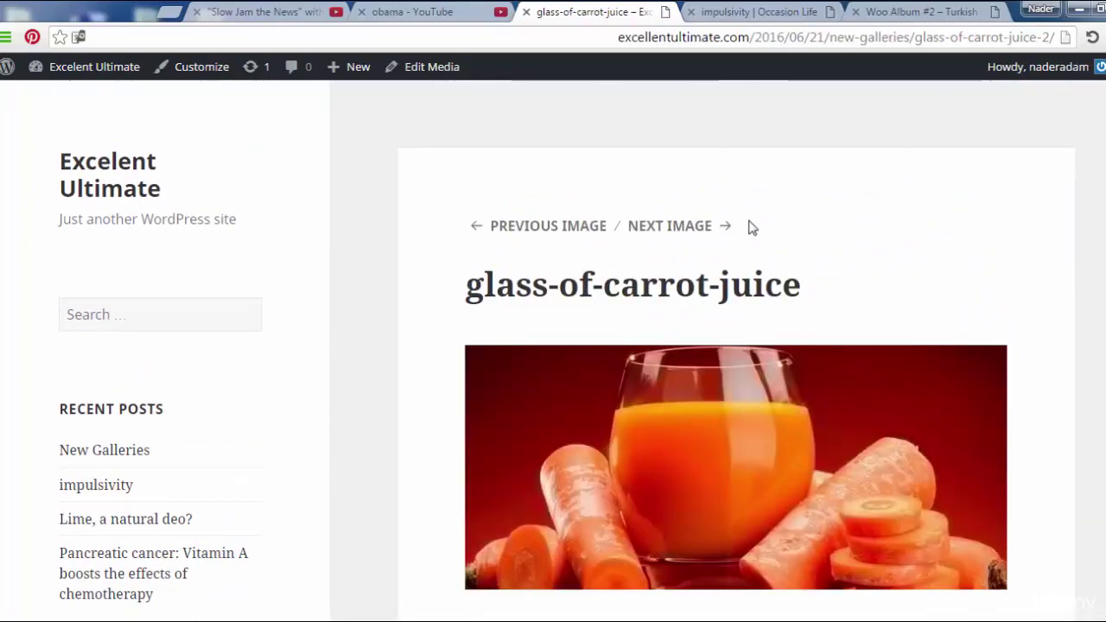
left_click(700, 229)
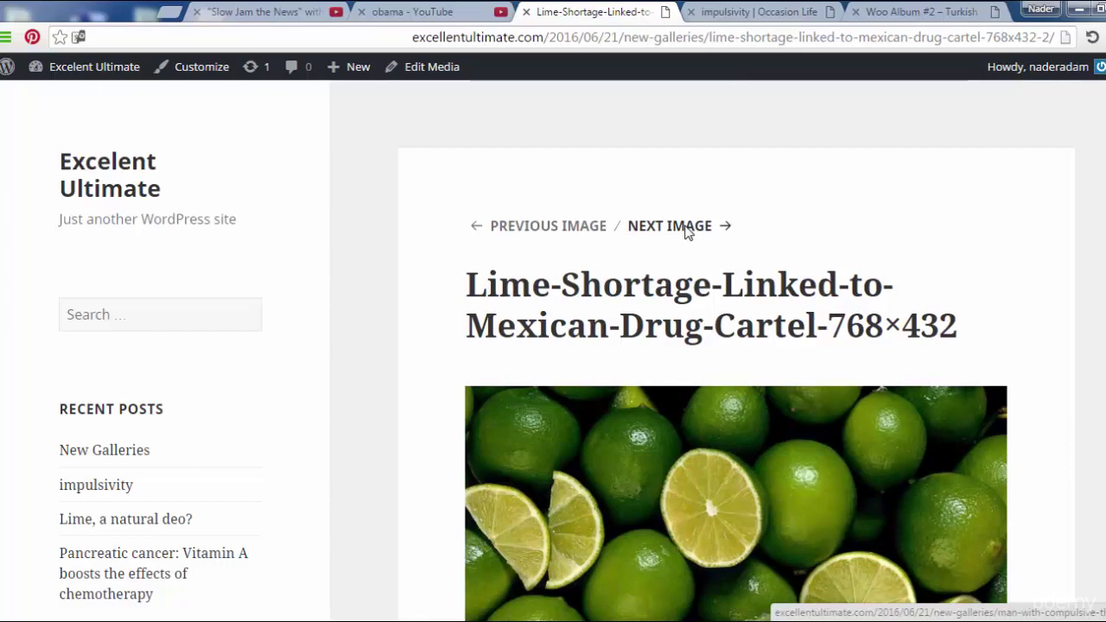
left_click(676, 227)
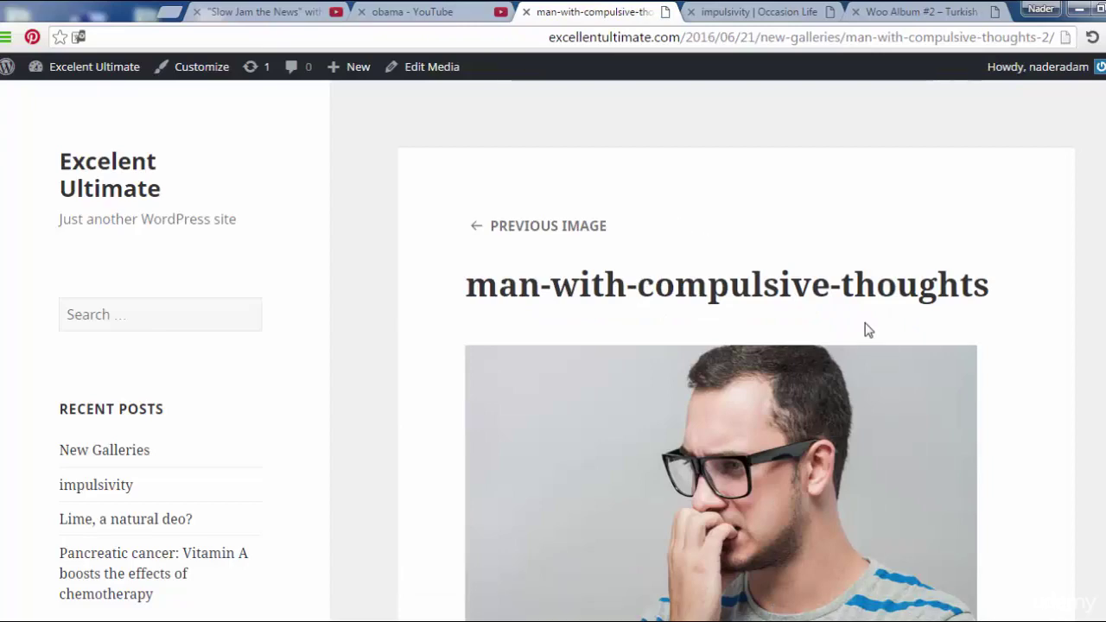
scroll(563, 346, "down", 2)
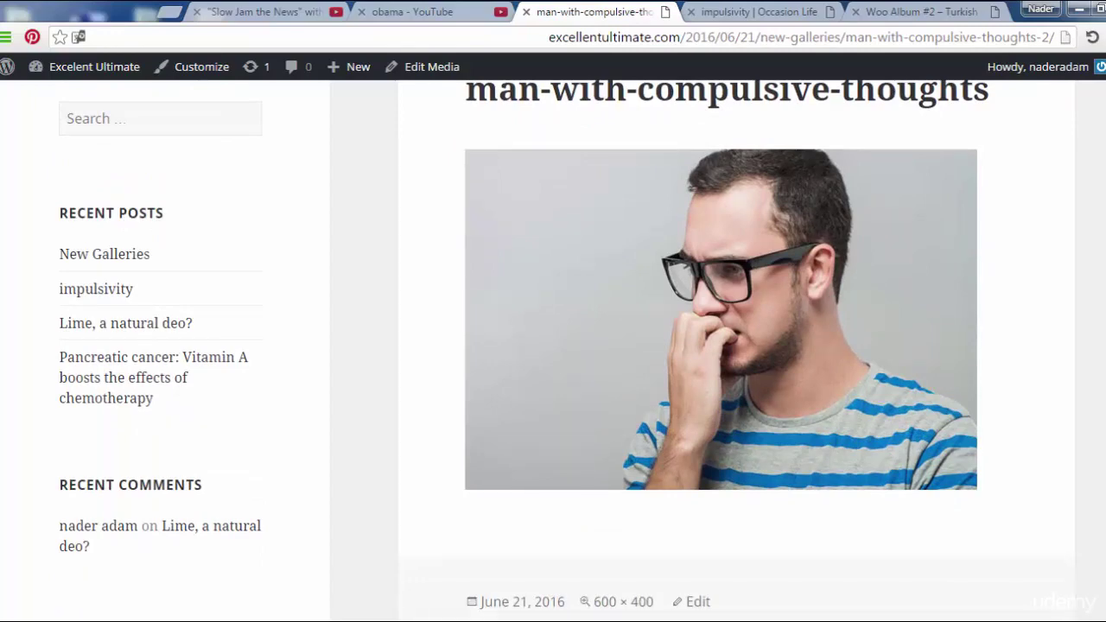
scroll(523, 345, "up", 2)
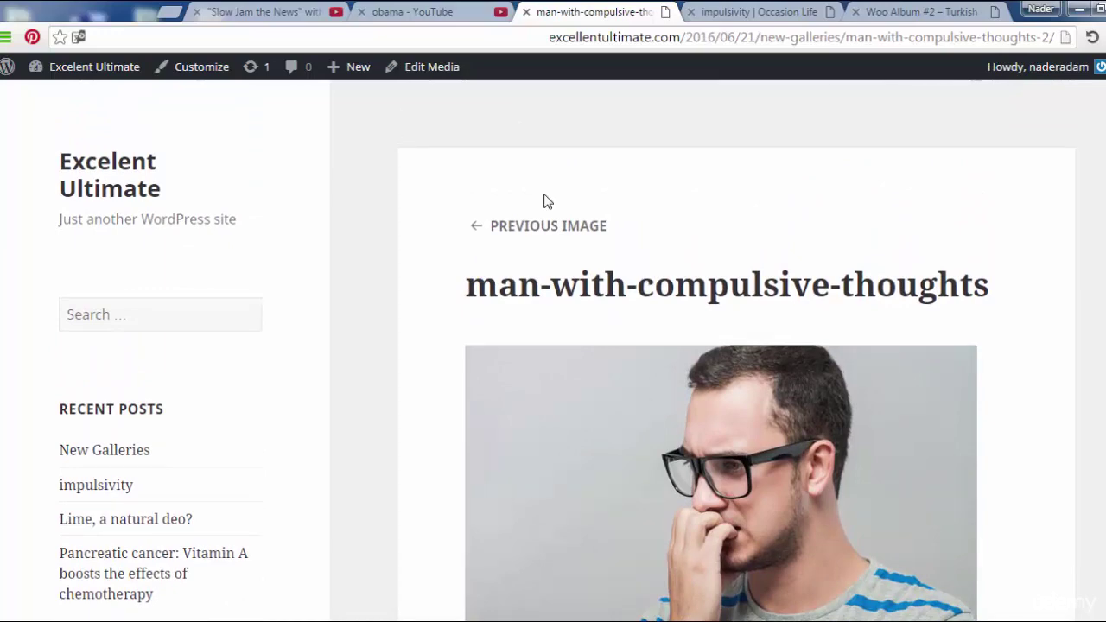
Open the media editing page of the man-with-compulsive-thoughts image and view its details
left_click(448, 71)
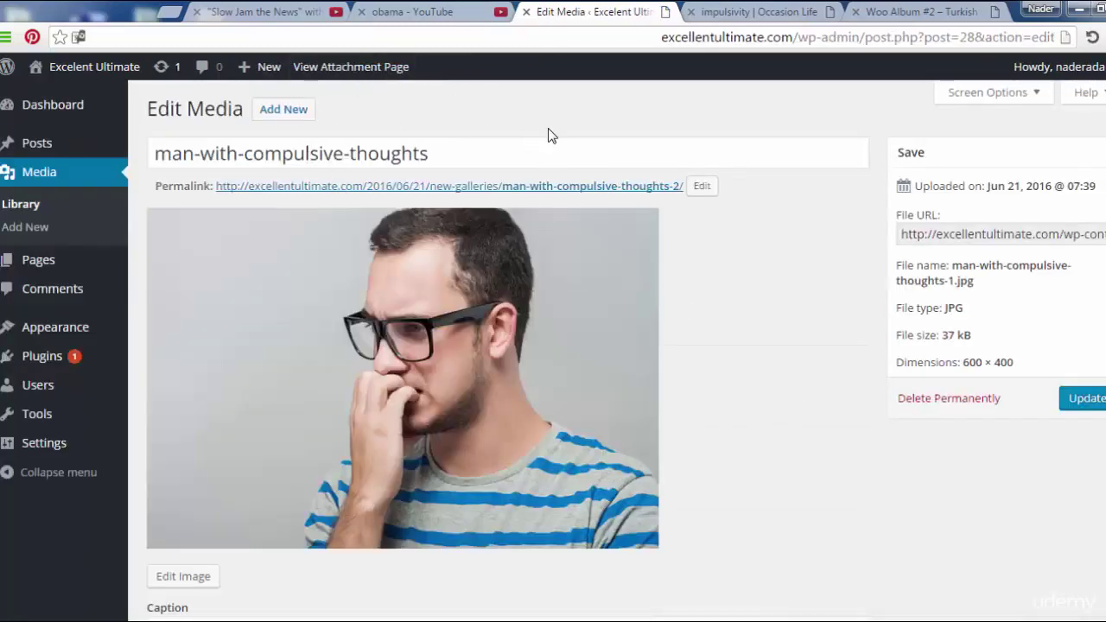
left_click(1027, 66)
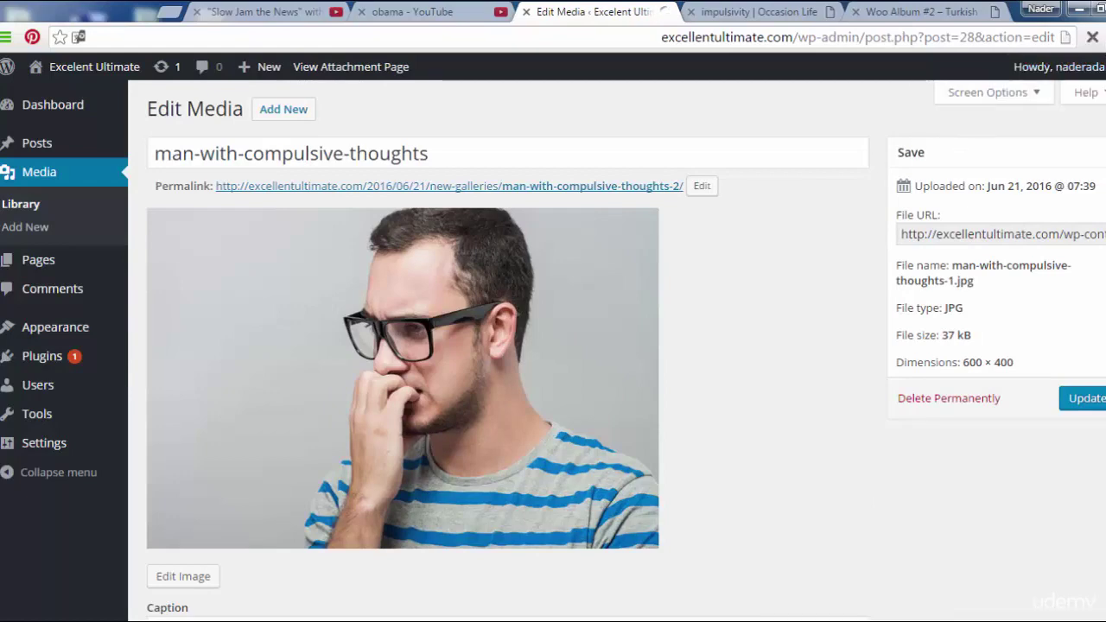